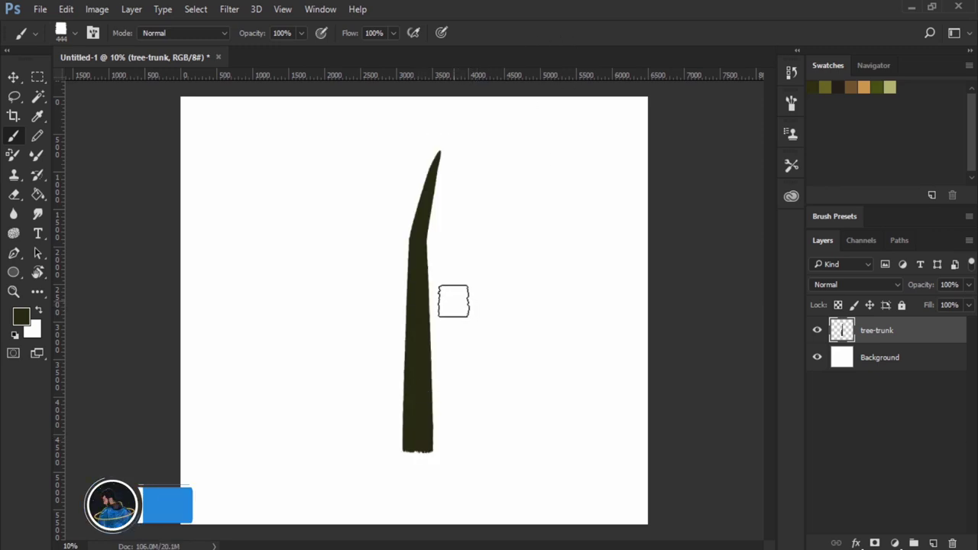
- Shrink the brush to about 304 px and paint short branch stubs off the trunk
right_click(404, 216, "alt")
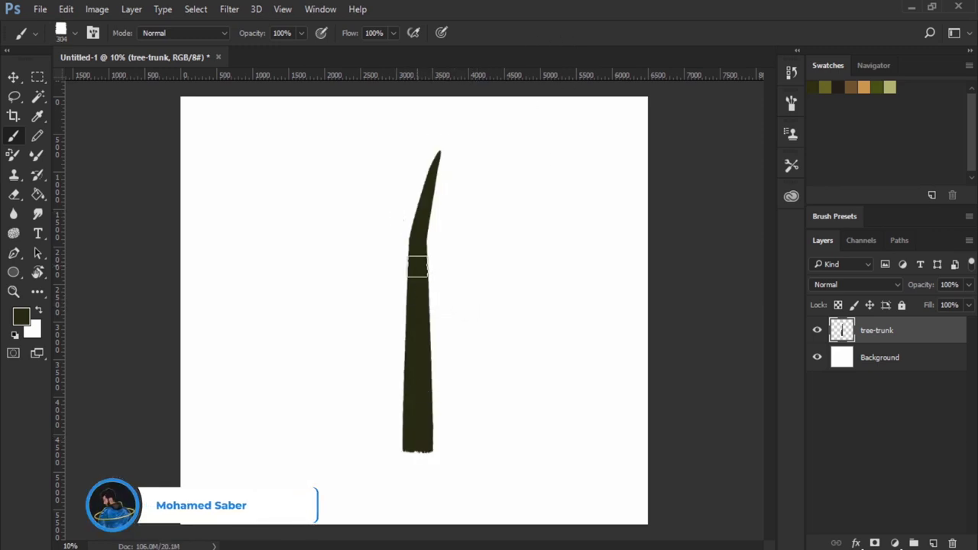
right_click(414, 277, "alt")
left_click_drag(419, 263, 406, 200)
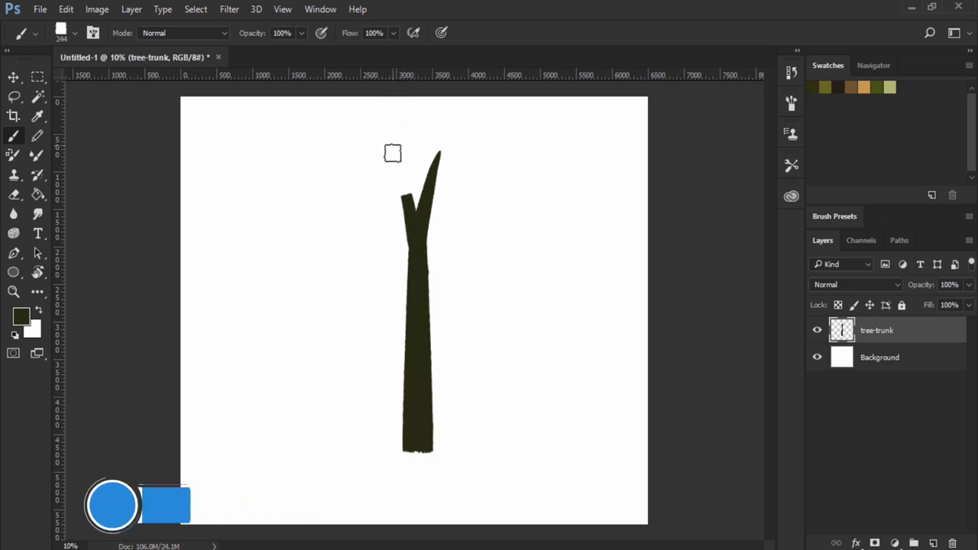
left_click_drag(424, 337, 439, 294)
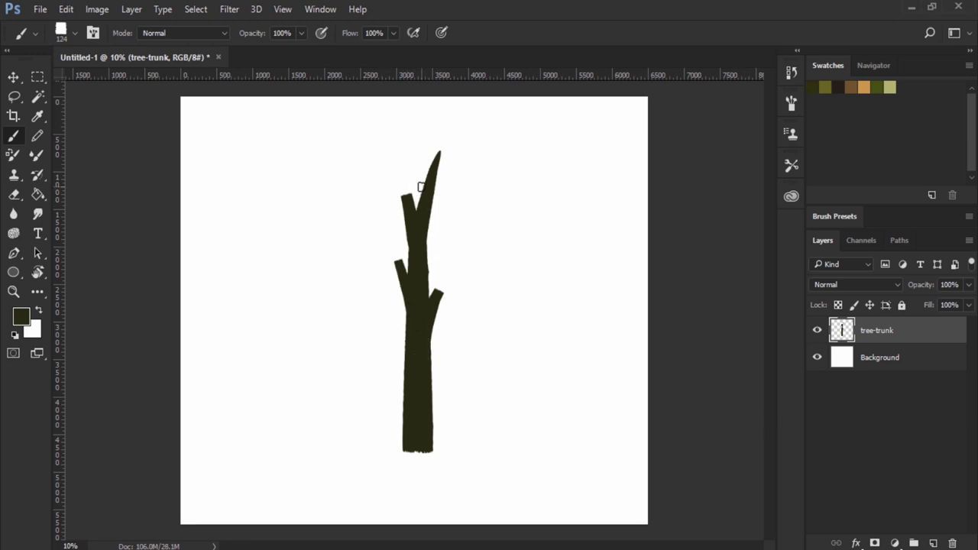
- Stamp fine twigs around the upper trunk with an enlarged bare-branch brush preset
right_click(483, 294)
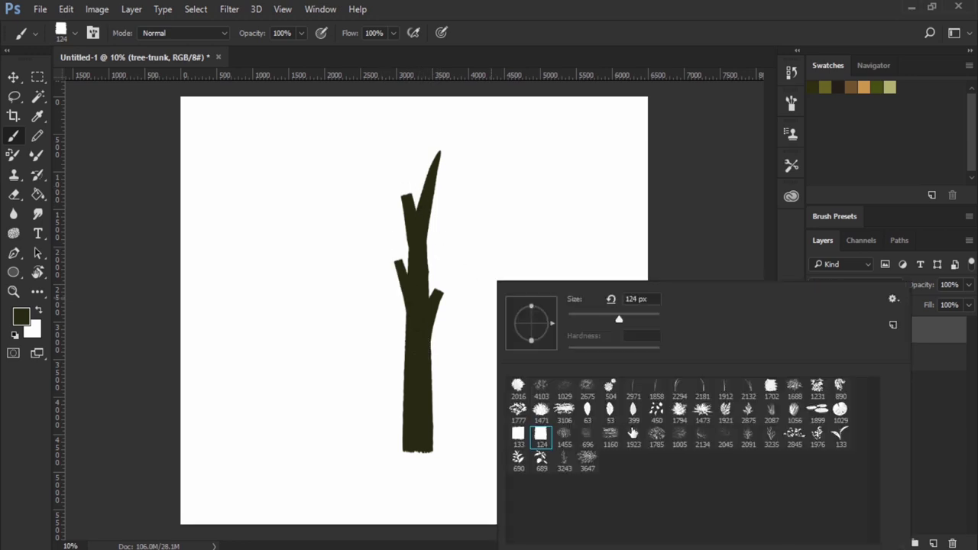
left_click(748, 437)
key("Return")
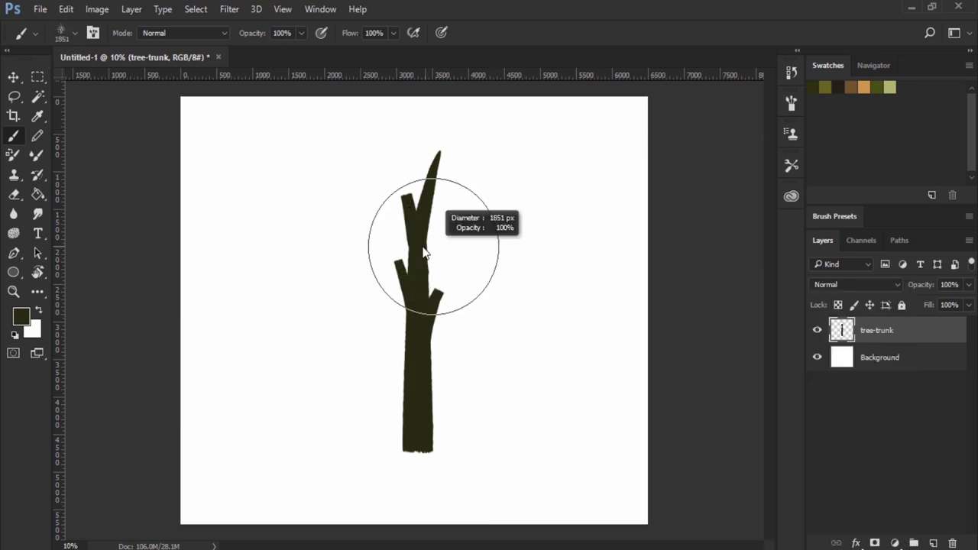
left_click_drag(432, 264, 429, 184)
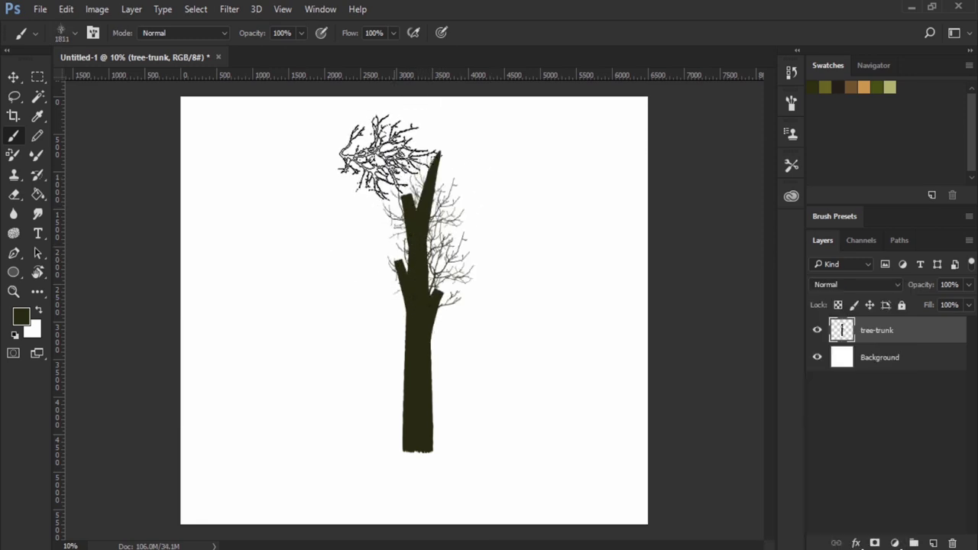
left_click(386, 250)
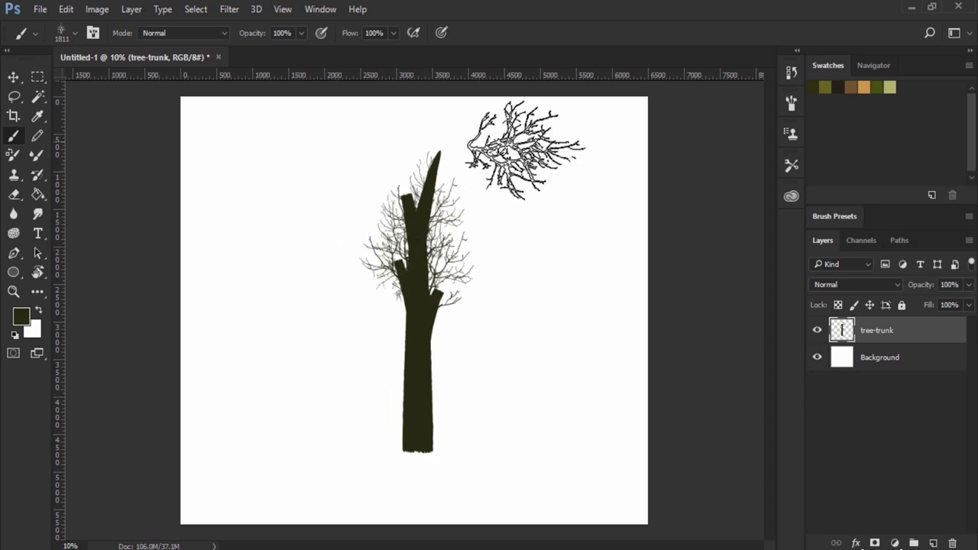
left_click(513, 225)
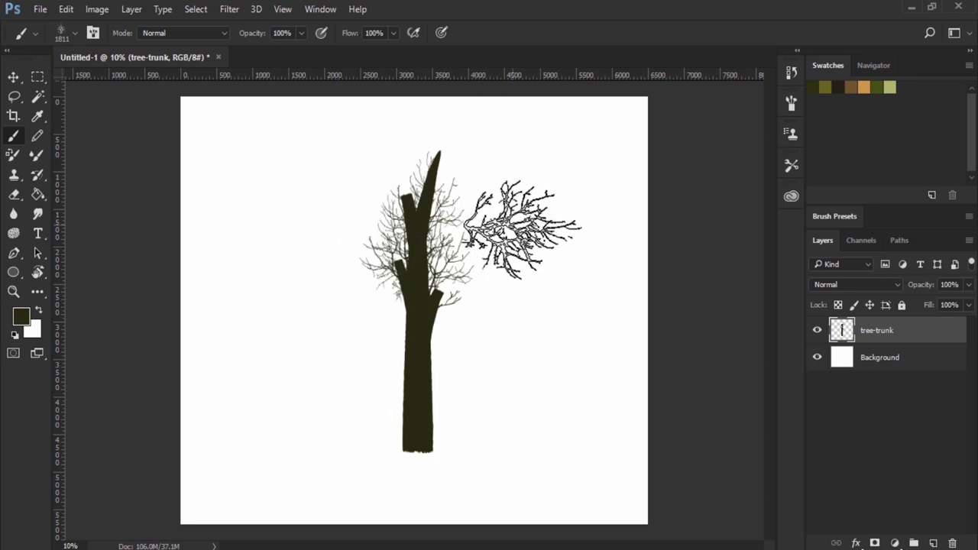
- Lock the trunk layer's transparent pixels, set foreground to #cba463, and choose brush preset 696
left_click(837, 305)
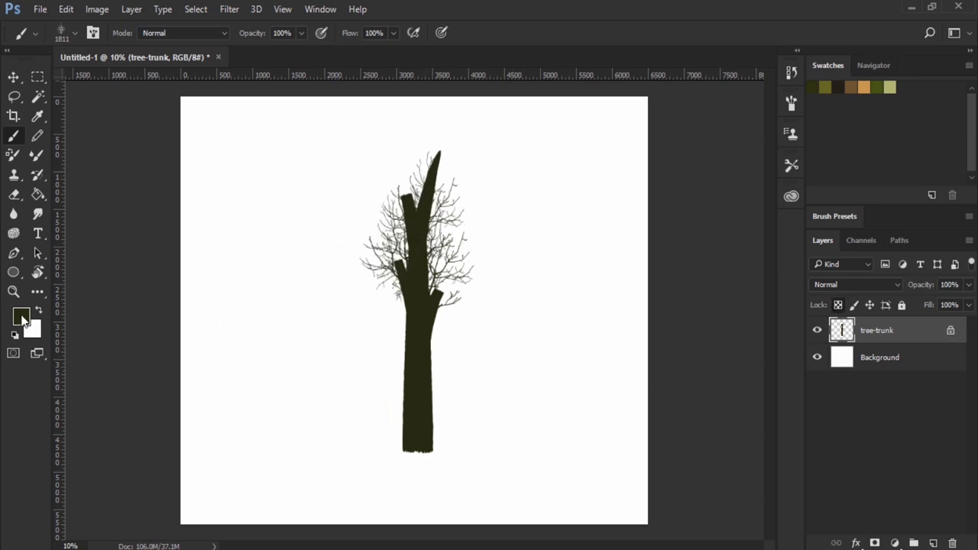
left_click(21, 317)
type("cba463")
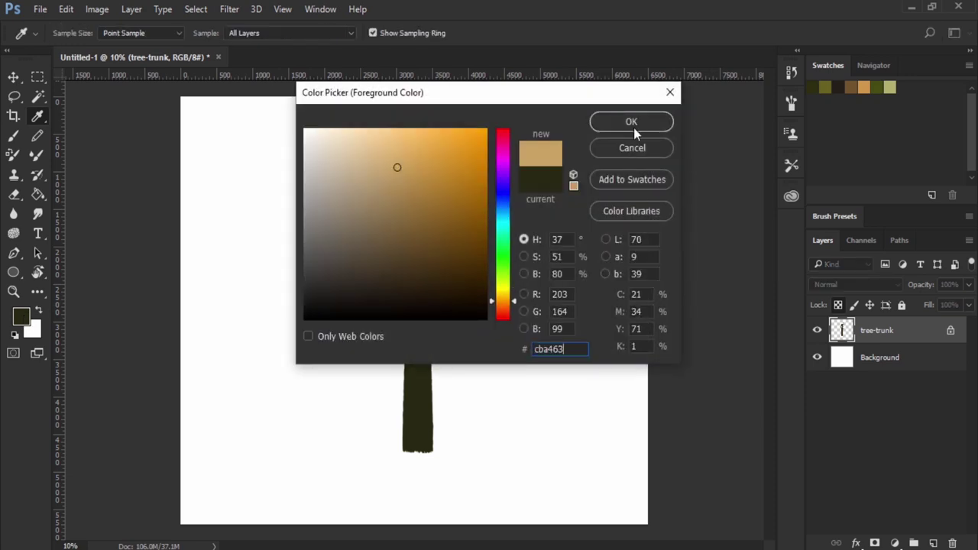
left_click(631, 122)
key("b")
right_click(450, 240)
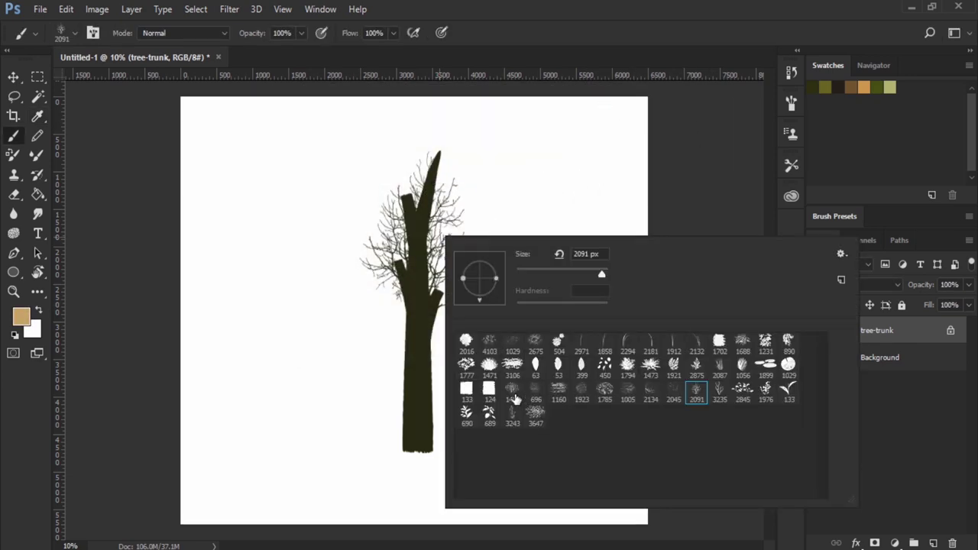
left_click(533, 392)
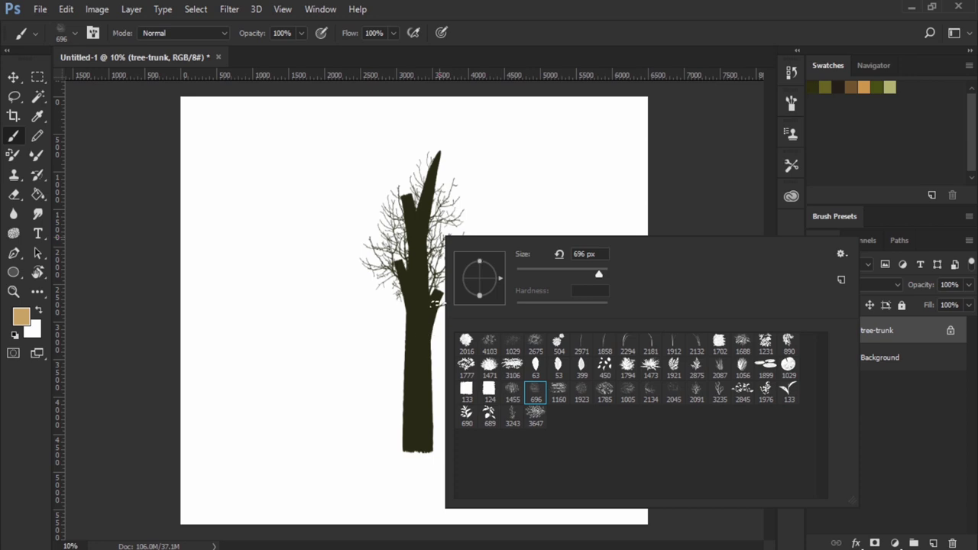
left_click(436, 304)
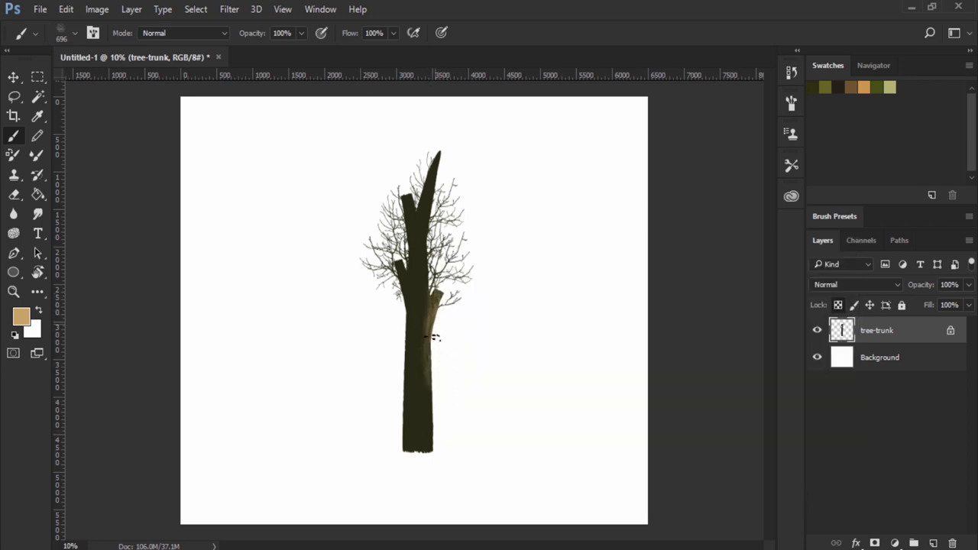
- Paint tan bark texture over the lower, bottom, and upper trunk, redoing one upper stroke
left_click_drag(433, 337, 449, 367)
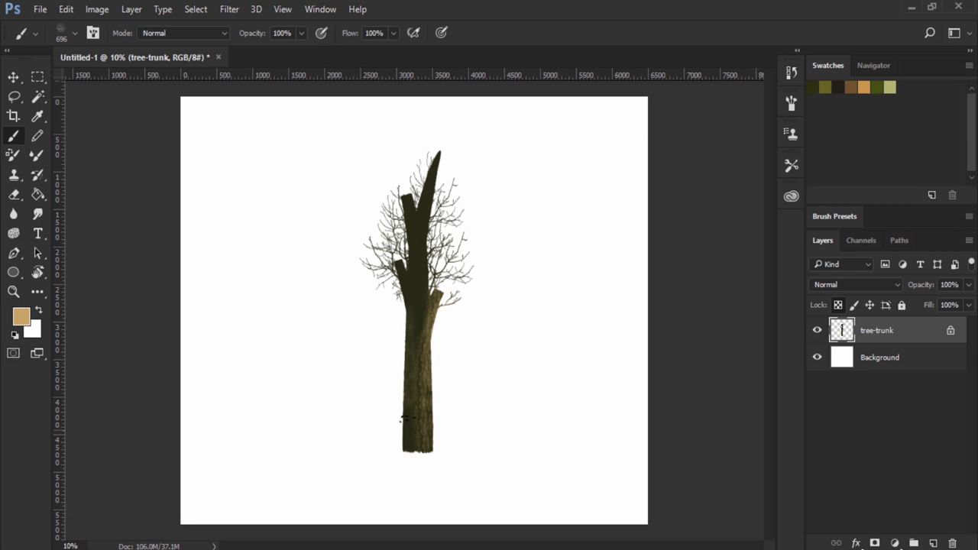
left_click_drag(389, 491, 400, 487)
mouse_move(399, 370)
left_mouse_down()
mouse_move(417, 255)
mouse_move(406, 218)
mouse_move(418, 288)
left_mouse_up()
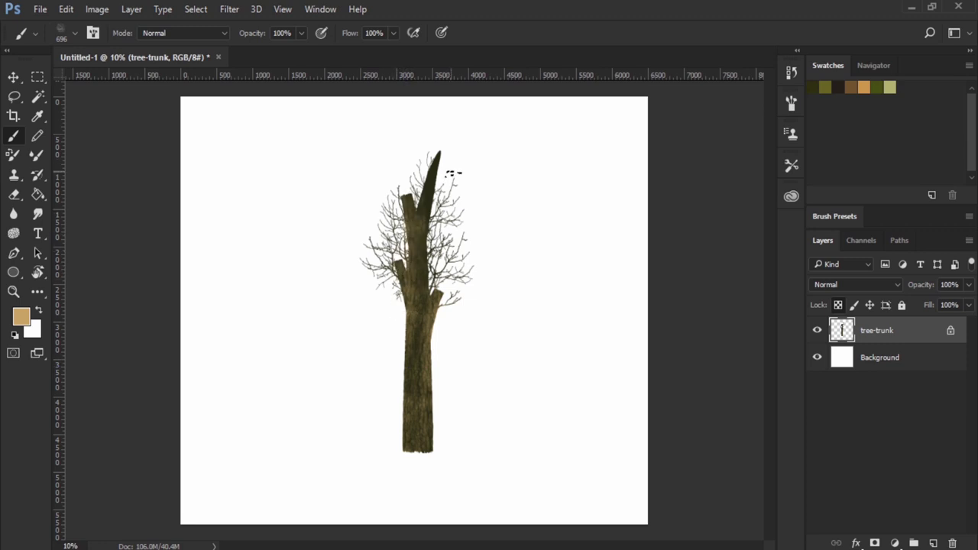
key("ctrl+z")
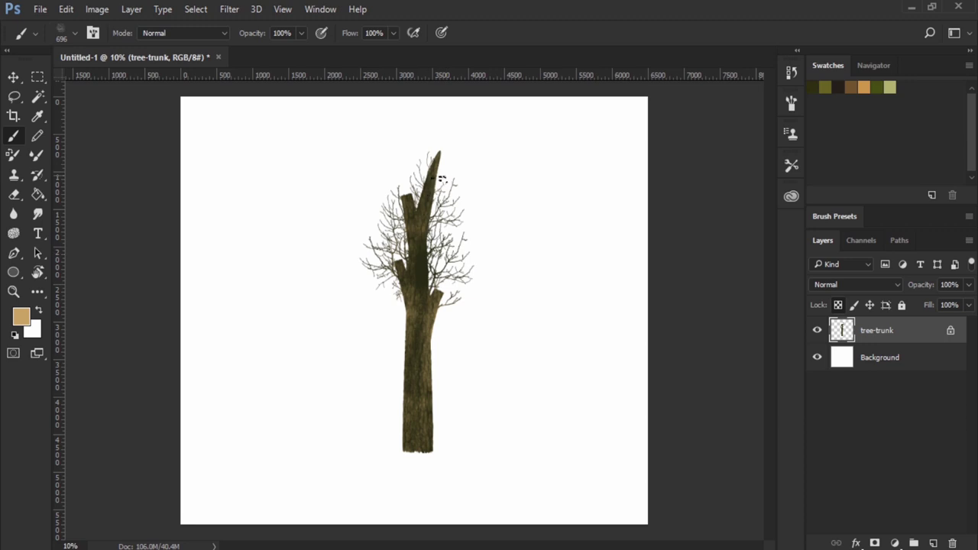
left_click_drag(439, 195, 434, 237)
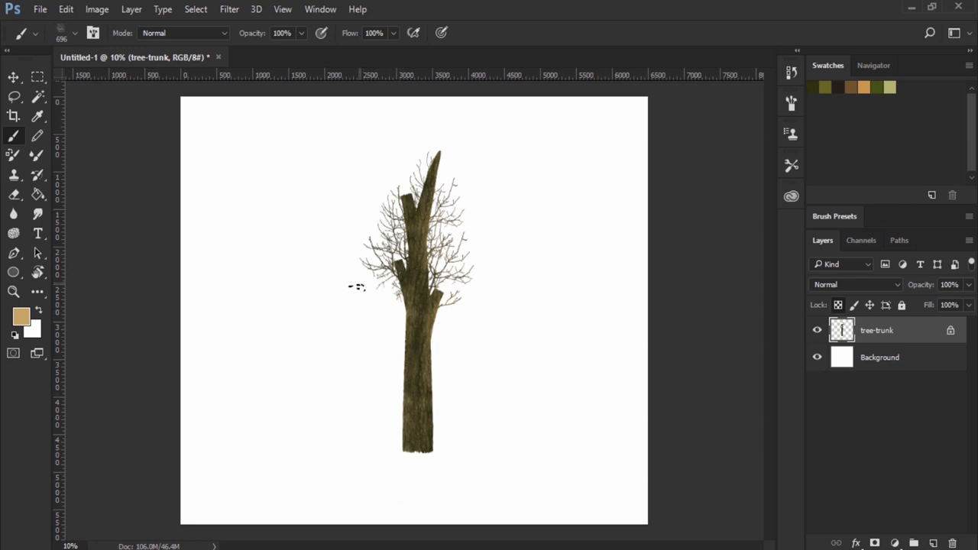
- Try the 1455 foliage brush, shrinking it to about 372 px
right_click(357, 286)
left_click(448, 458)
left_click(328, 403)
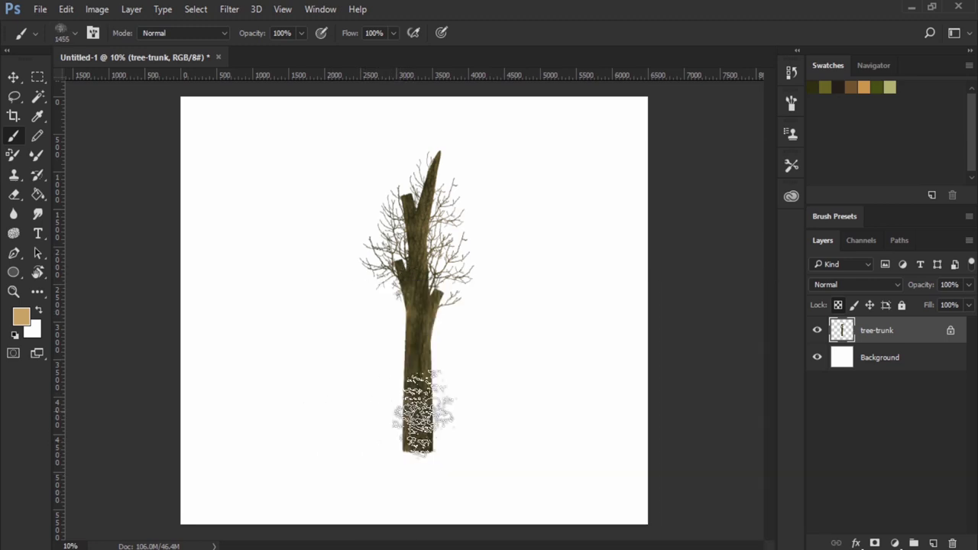
left_click_drag(405, 372, 378, 372)
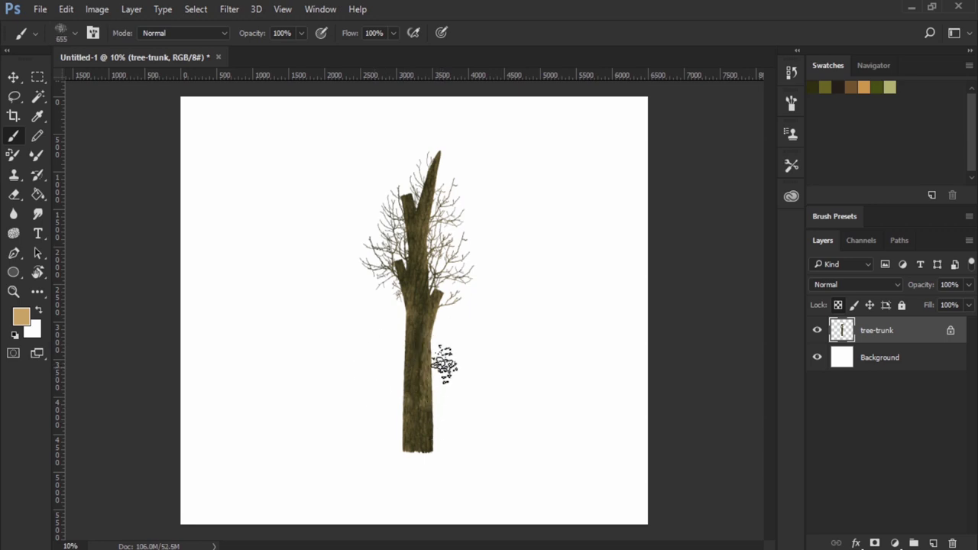
scroll(437, 413, "up", 3)
scroll(441, 374, "up", 3)
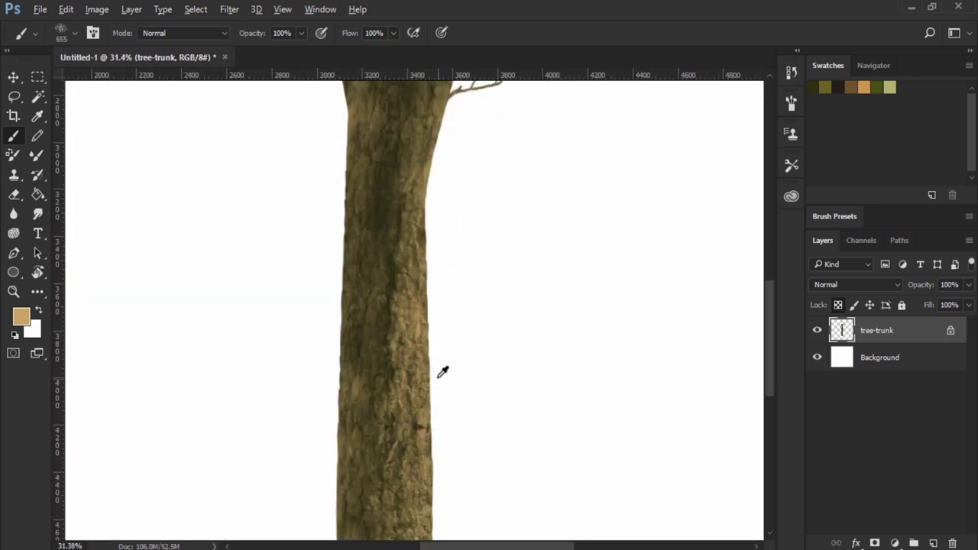
scroll(442, 372, "up", 1)
left_click_drag(418, 324, 385, 323)
scroll(398, 315, "up", 3)
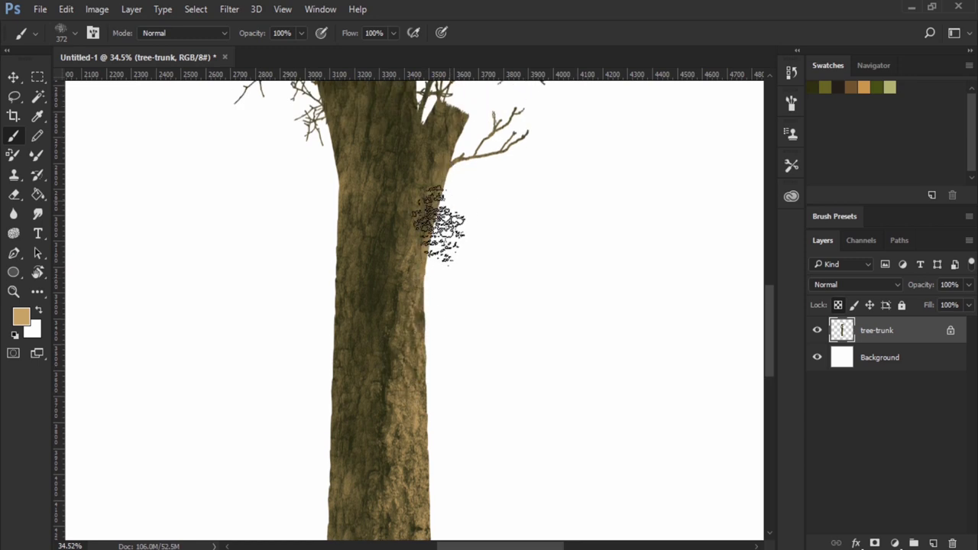
scroll(436, 376, "down", 3)
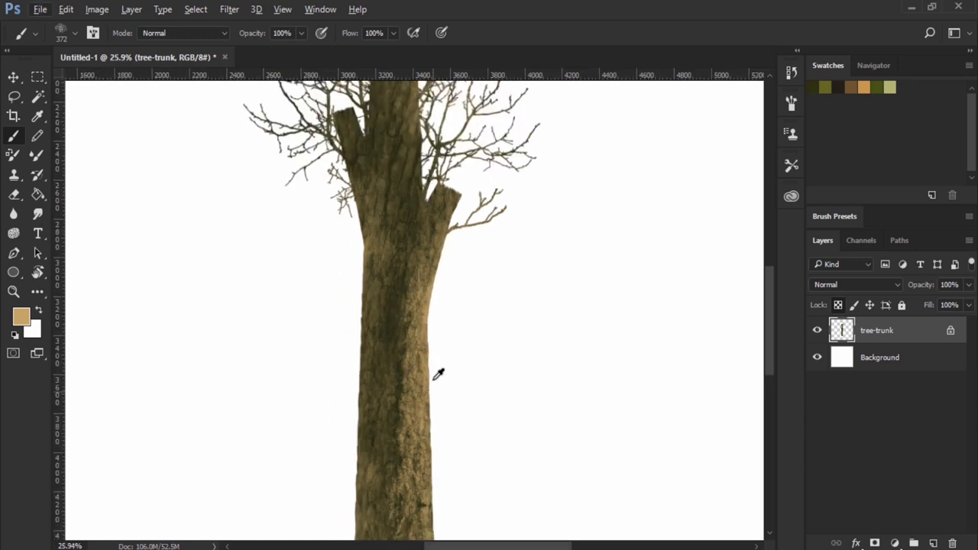
scroll(438, 374, "up", 1)
scroll(443, 354, "up", 2)
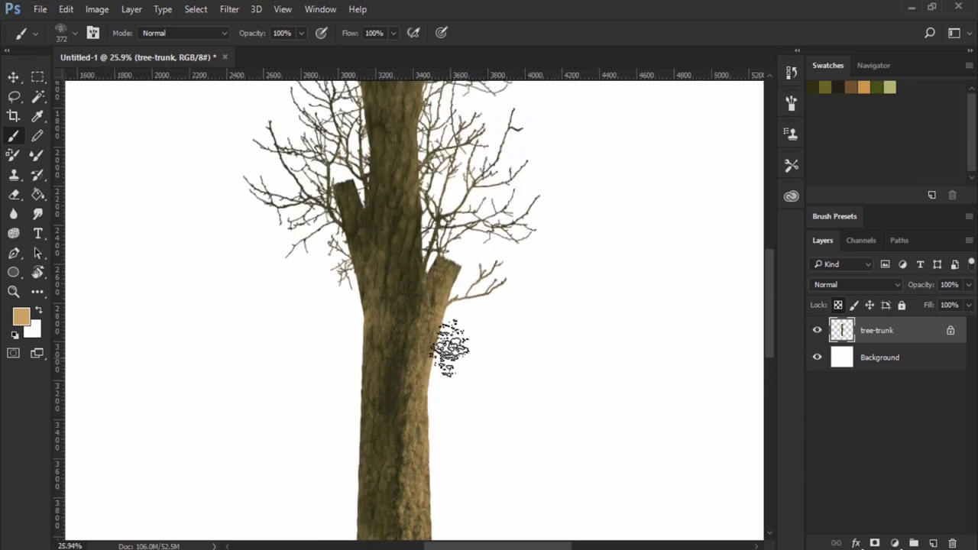
- Switch to the large 620 px textured brush preset for lighter tan bark texture on the trunk
right_click(449, 348)
left_click(568, 435)
key("Return")
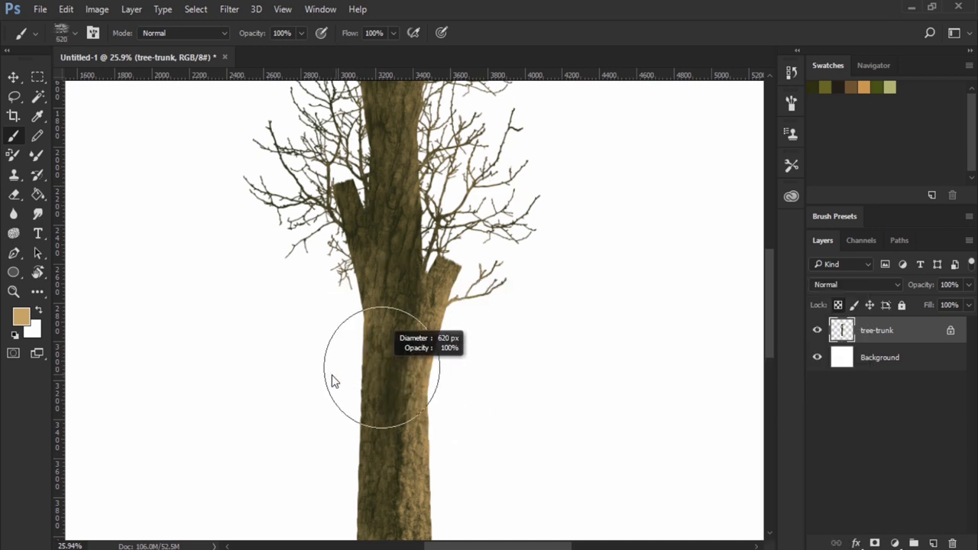
scroll(428, 463, "down", 3)
scroll(424, 462, "down", 2)
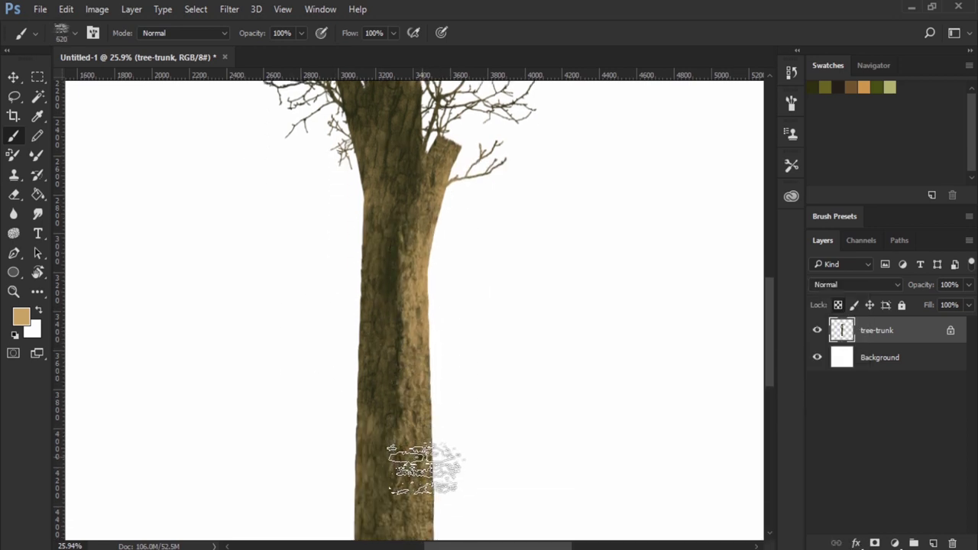
scroll(457, 470, "down", 2)
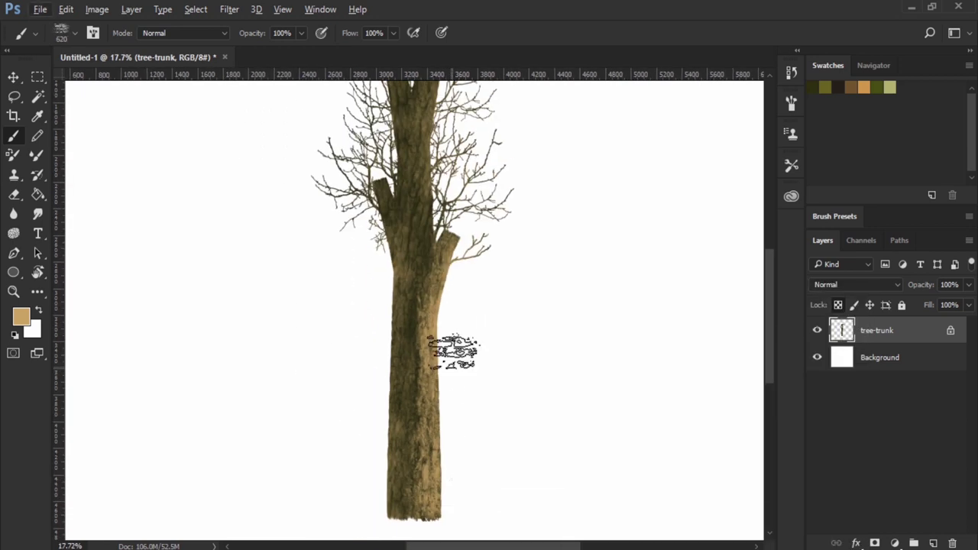
scroll(453, 352, "up", 1)
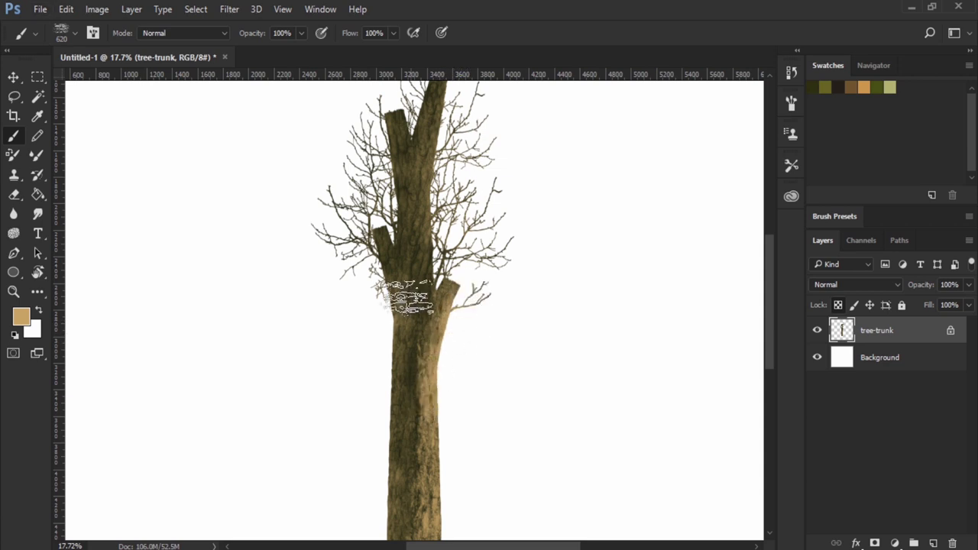
scroll(401, 291, "up", 2)
scroll(401, 290, "up", 2)
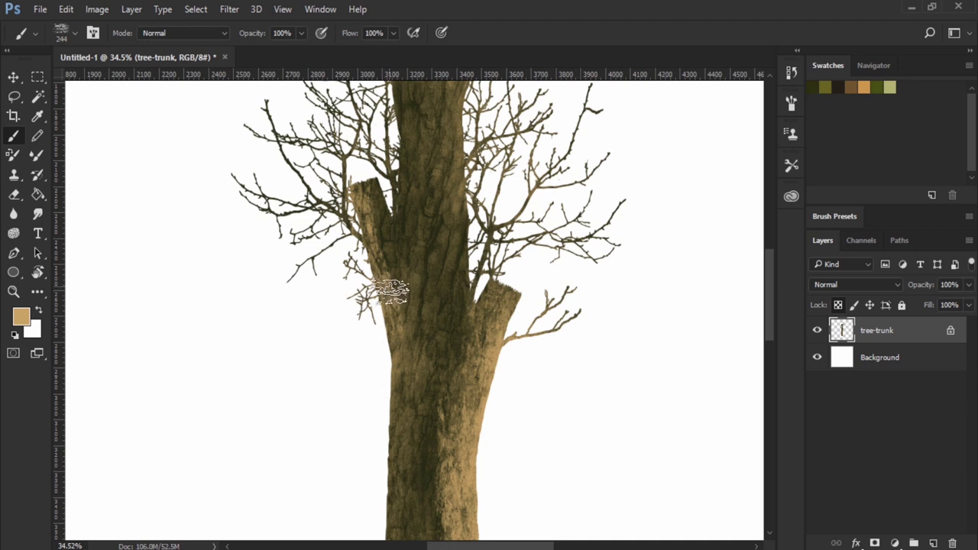
scroll(393, 370, "down", 2)
scroll(393, 370, "down", 2)
scroll(413, 267, "up", 2)
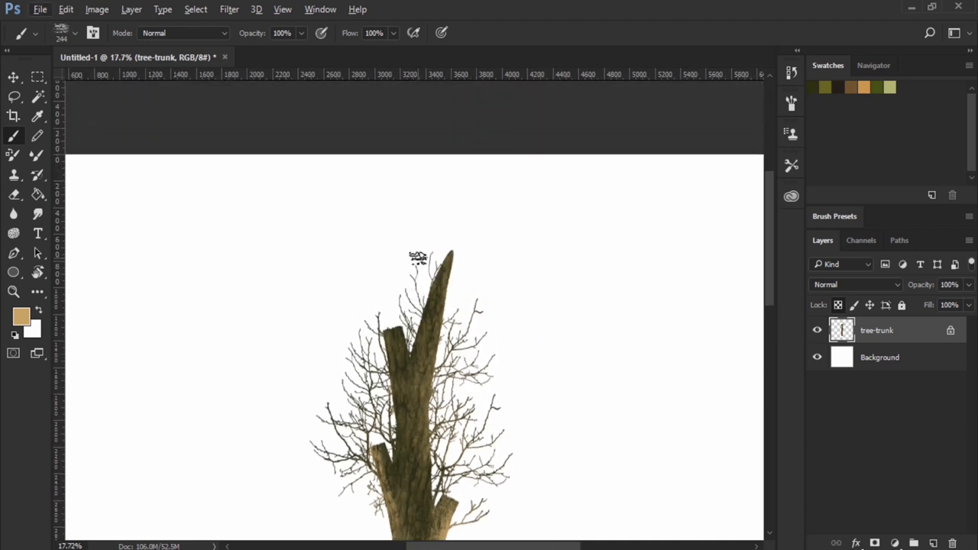
scroll(432, 291, "down", 2)
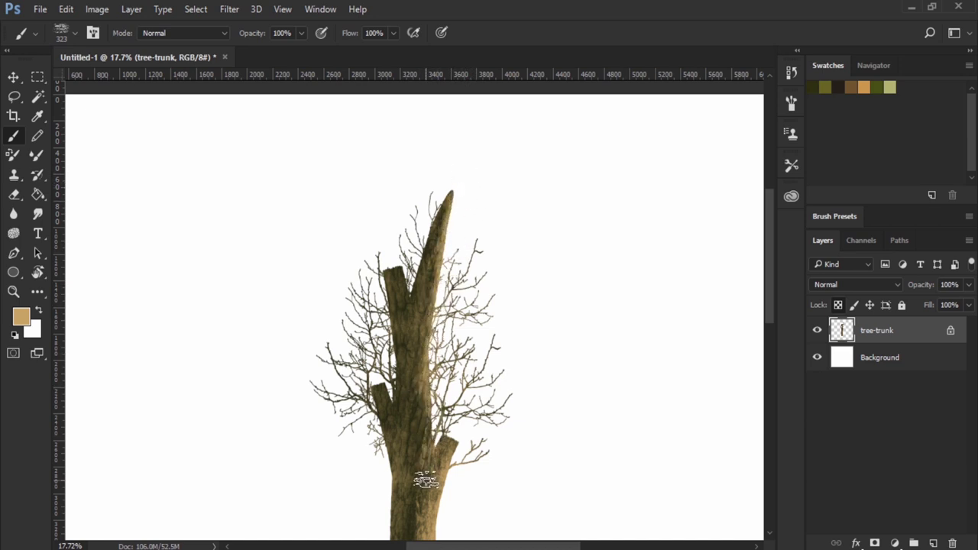
scroll(425, 480, "down", 2)
scroll(447, 415, "down", 3)
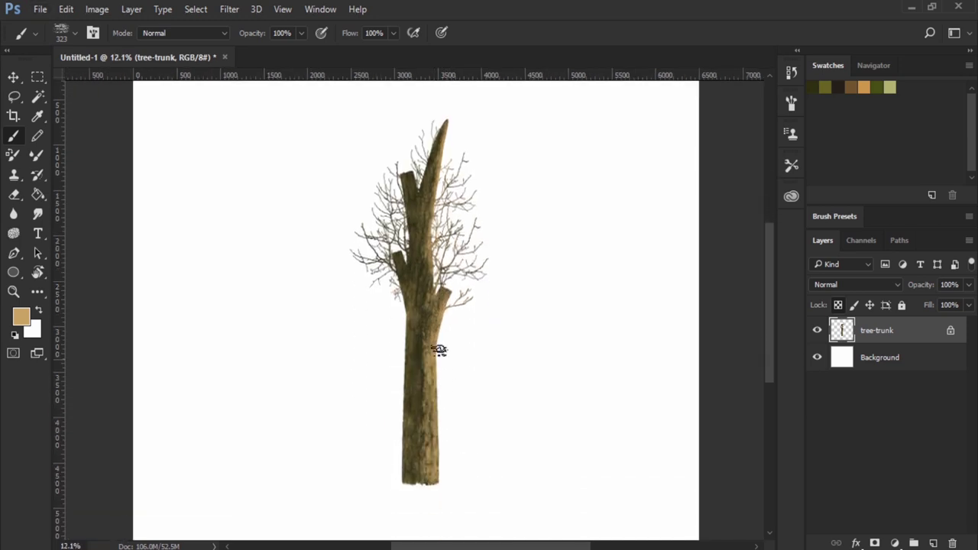
scroll(439, 350, "up", 1)
scroll(451, 337, "up", 1)
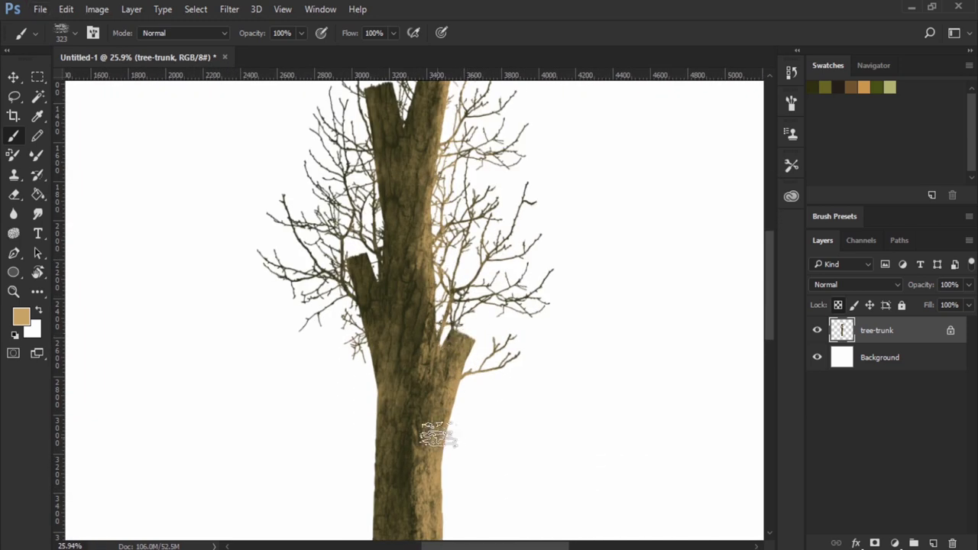
scroll(438, 435, "down", 1)
scroll(451, 413, "down", 1)
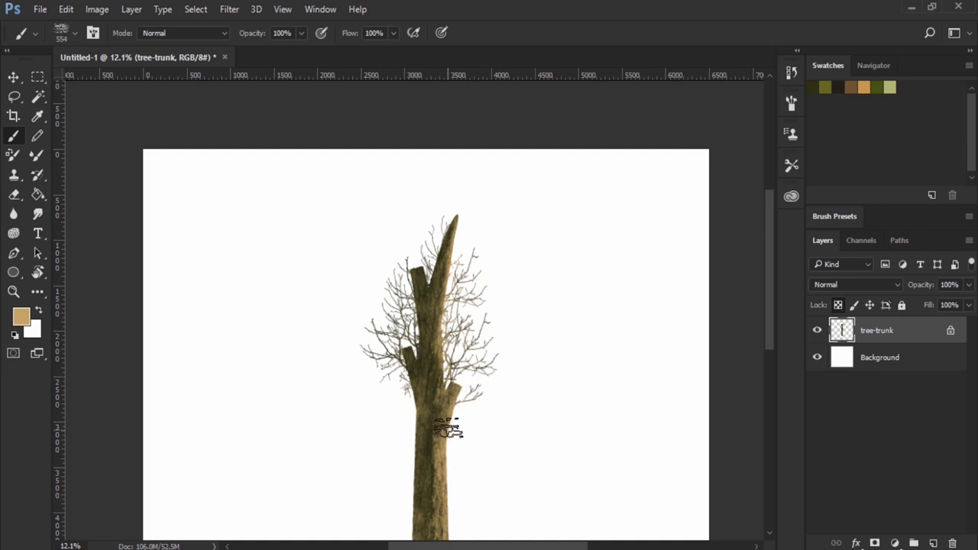
scroll(451, 463, "down", 2)
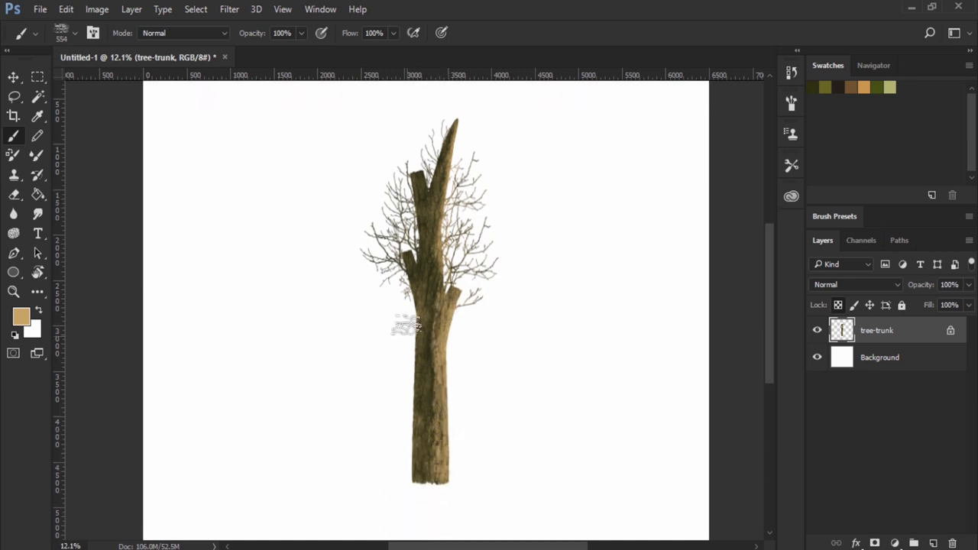
scroll(399, 359, "up", 2)
scroll(448, 342, "up", 2)
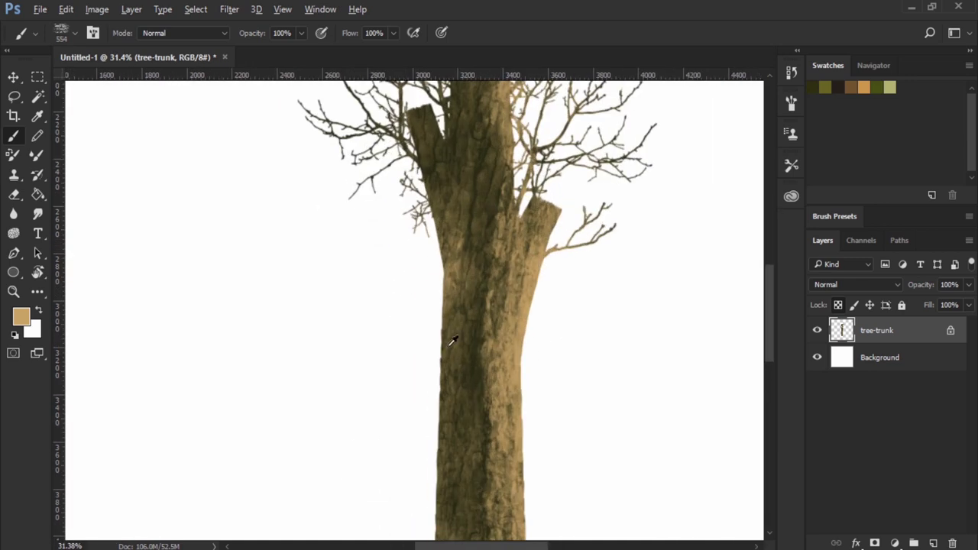
scroll(450, 343, "up", 1)
scroll(451, 342, "down", 1)
scroll(453, 340, "down", 2)
scroll(453, 340, "down", 2)
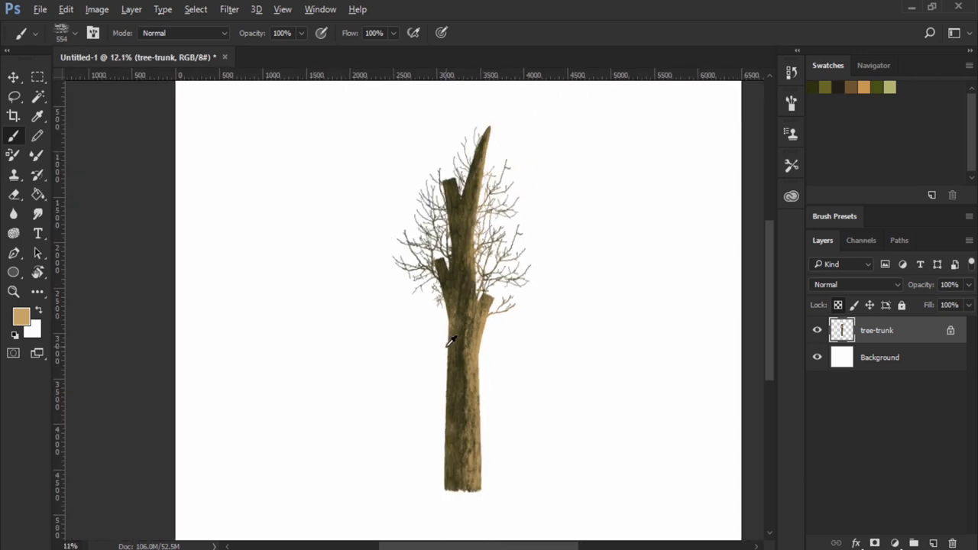
scroll(451, 342, "down", 1)
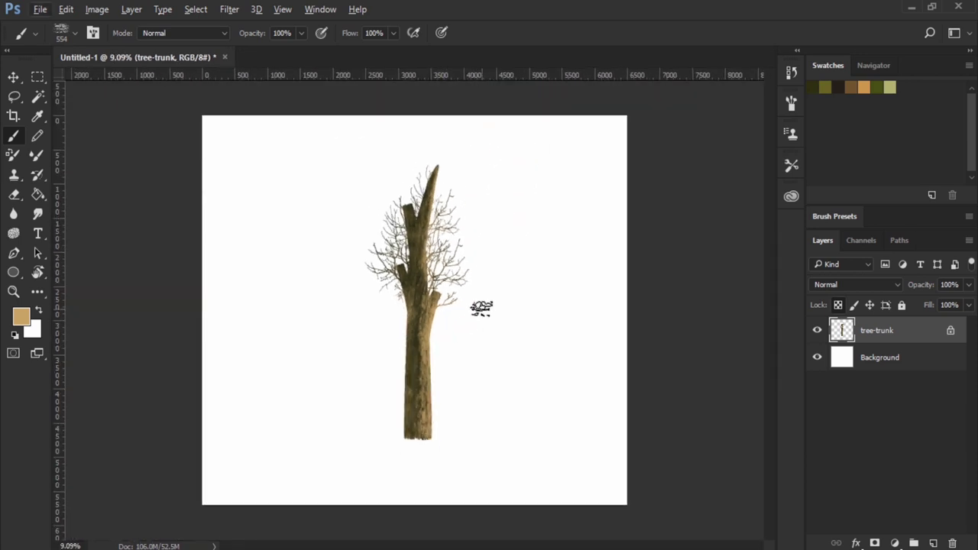
scroll(433, 337, "up", 1)
scroll(435, 364, "up", 2)
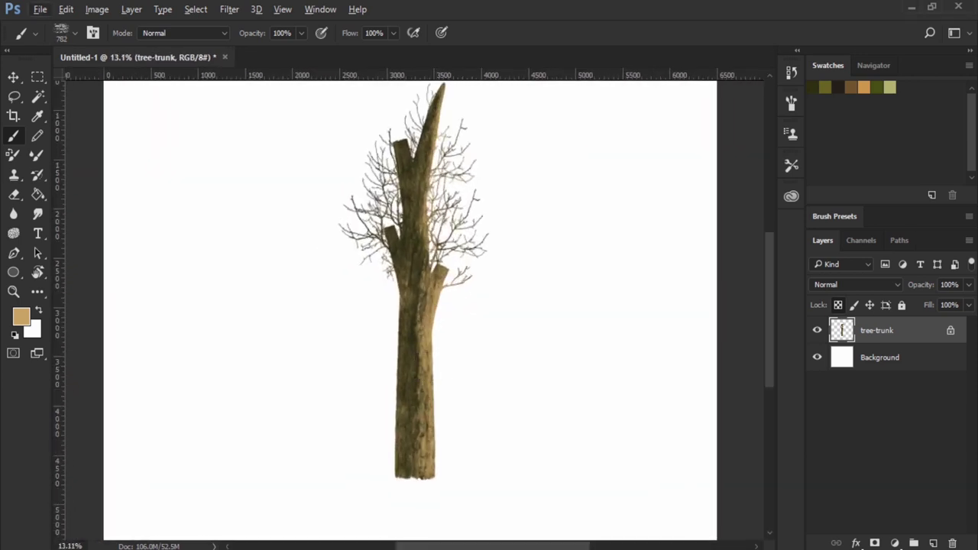
left_click(19, 316)
left_click_drag(395, 164, 386, 137)
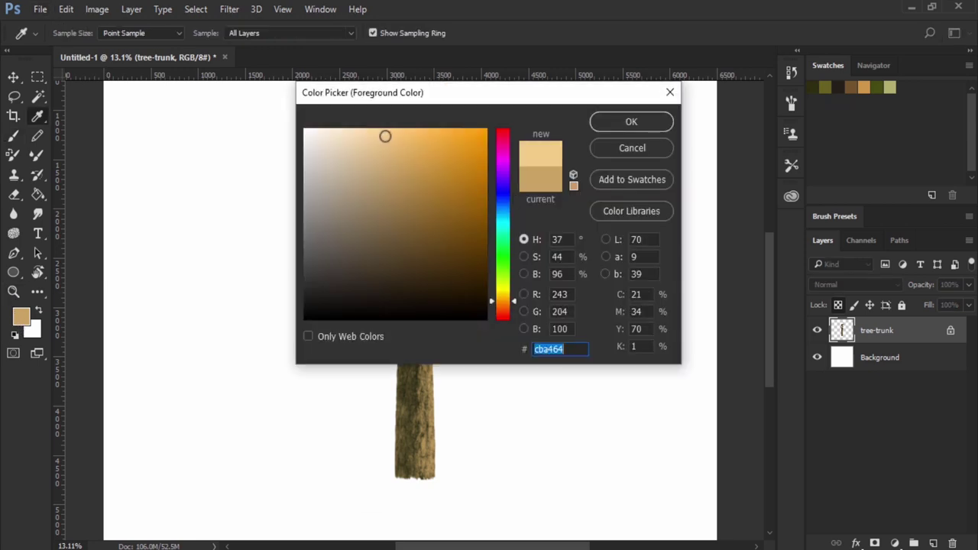
left_click(602, 127)
key("b")
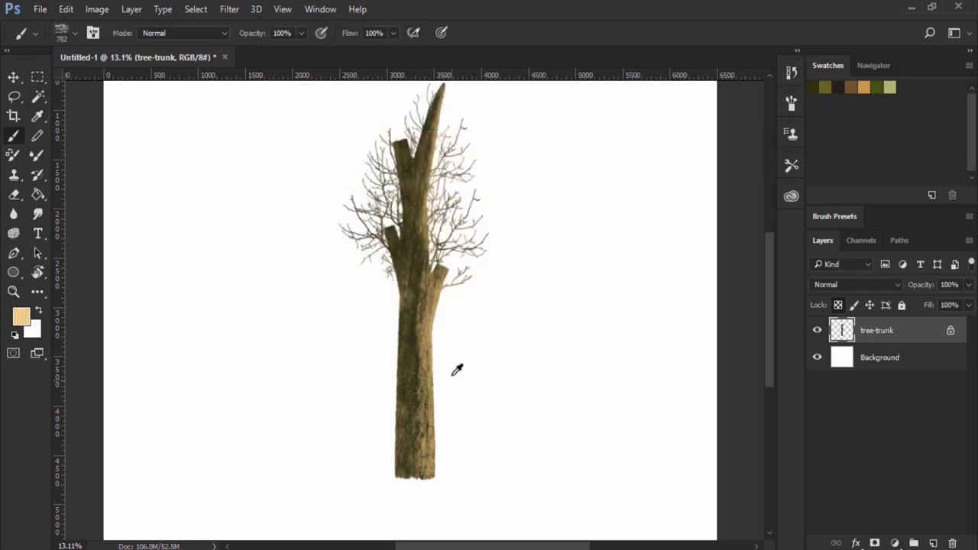
scroll(445, 387, "up", 2)
right_click(443, 390, "alt")
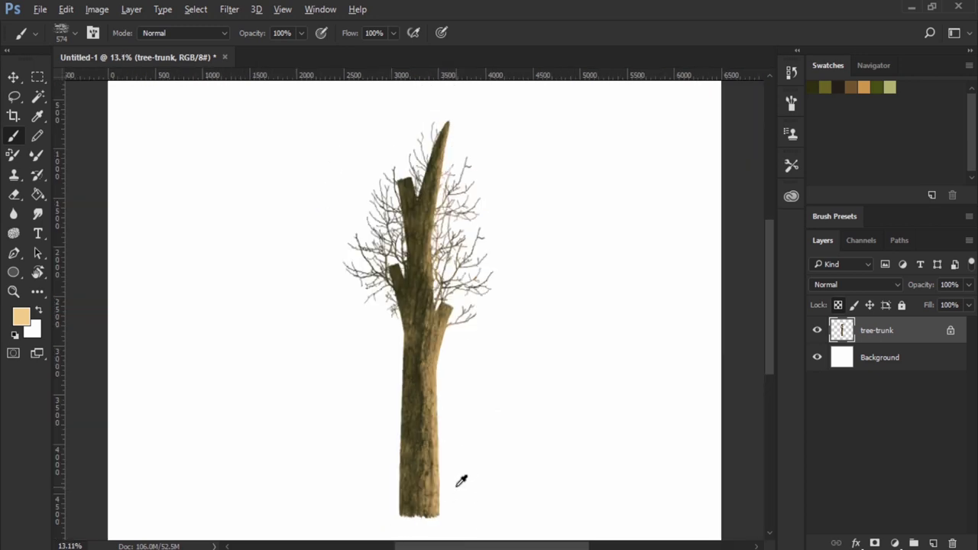
scroll(456, 489, "down", 2)
scroll(450, 489, "up", 2)
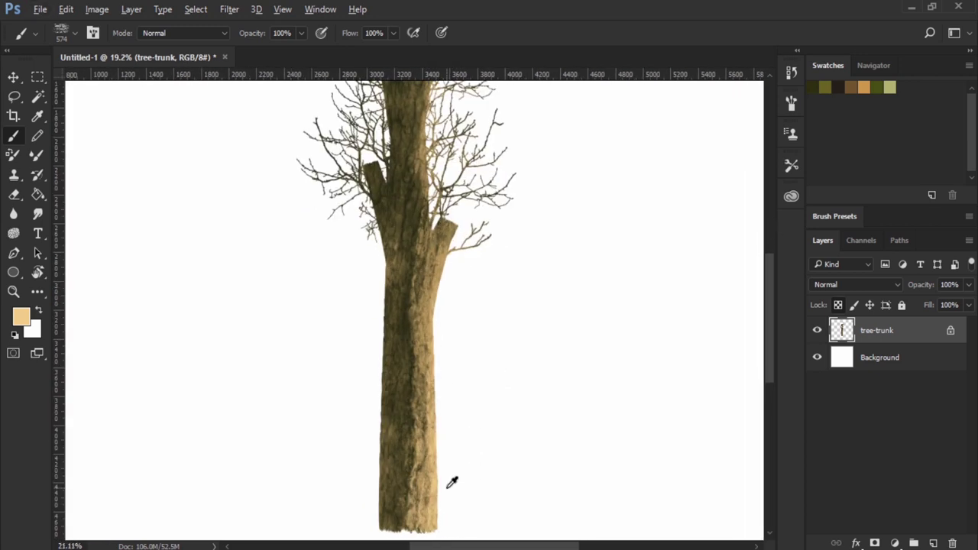
scroll(428, 480, "up", 2)
scroll(427, 480, "up", 1)
right_click(415, 453, "alt")
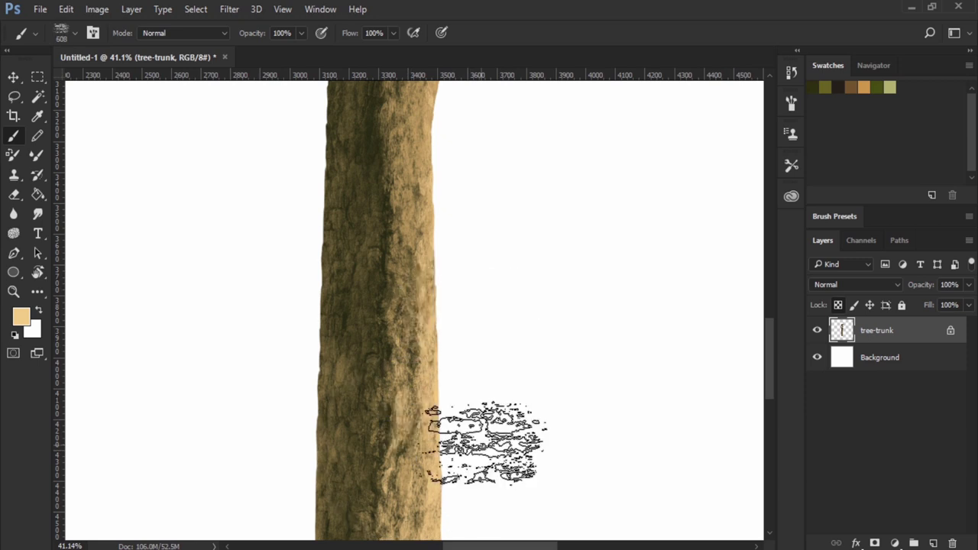
scroll(483, 430, "up", 3)
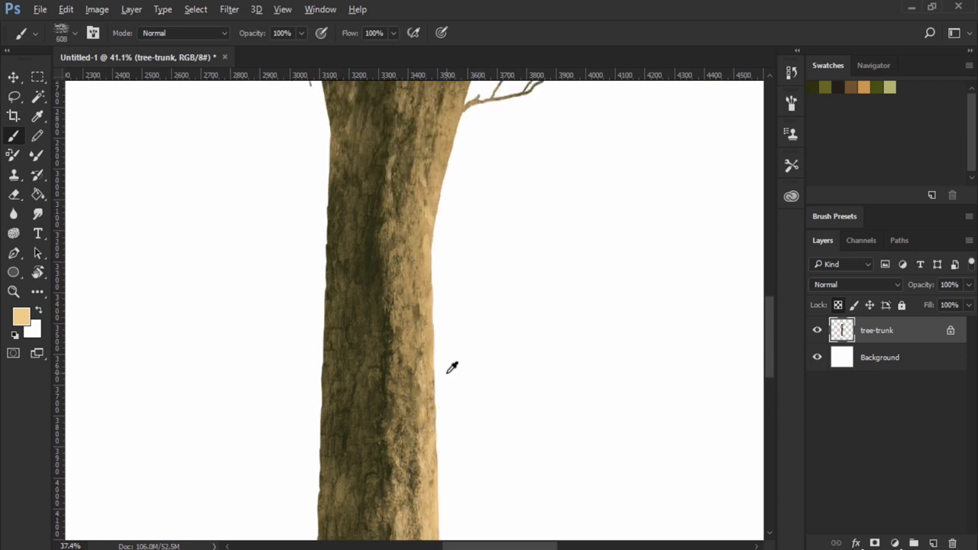
scroll(451, 366, "down", 5)
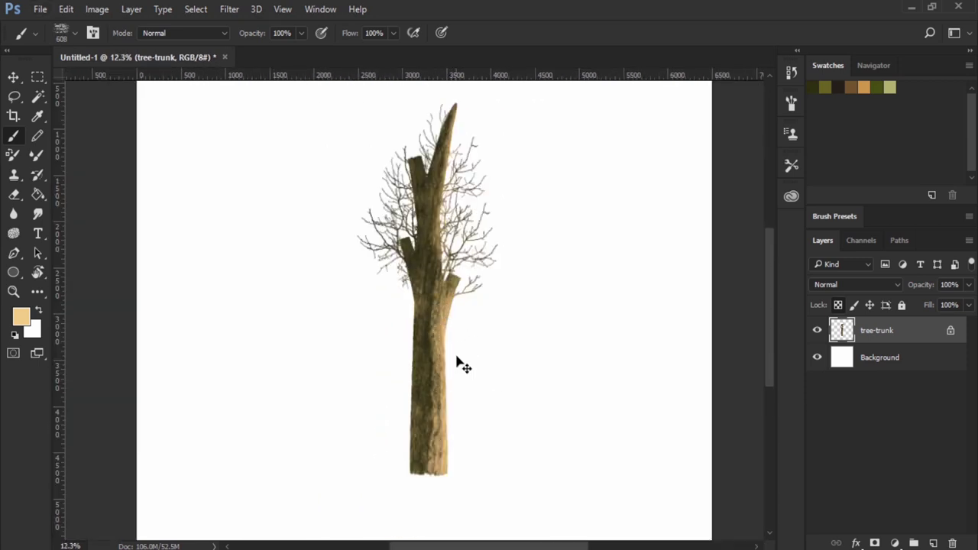
scroll(467, 372, "up", 2)
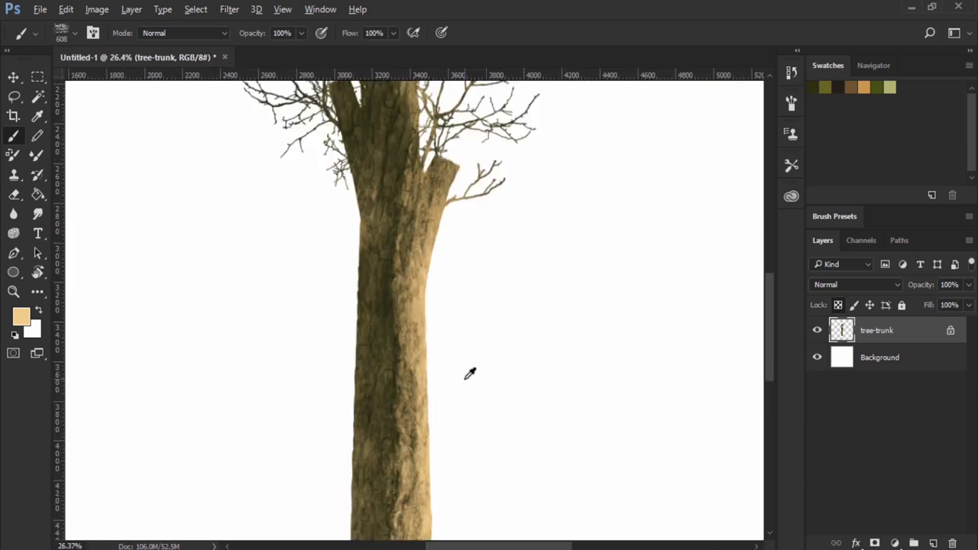
scroll(376, 309, "up", 2)
scroll(376, 309, "up", 2)
scroll(376, 309, "up", 2)
scroll(376, 310, "down", 2)
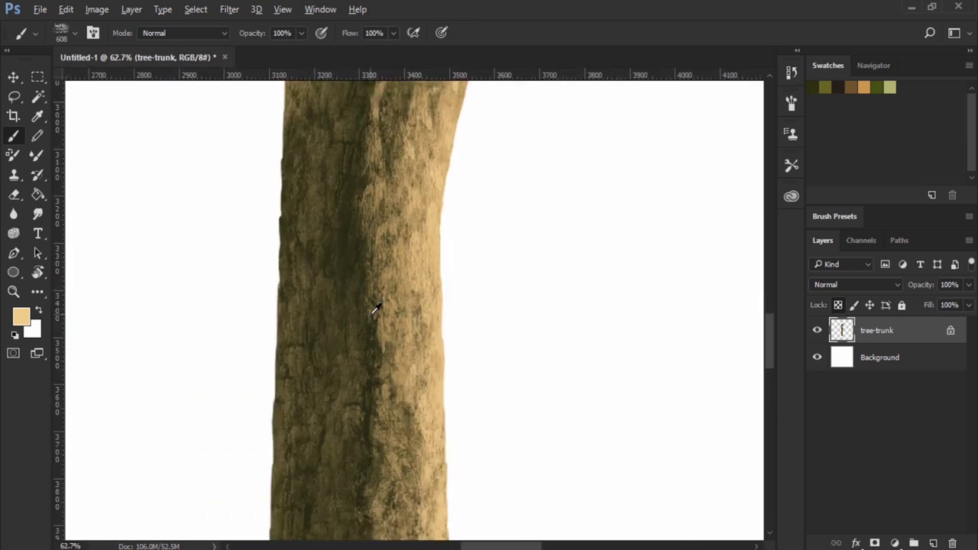
scroll(376, 309, "down", 2)
scroll(376, 310, "down", 2)
scroll(376, 310, "down", 1)
scroll(376, 310, "down", 2)
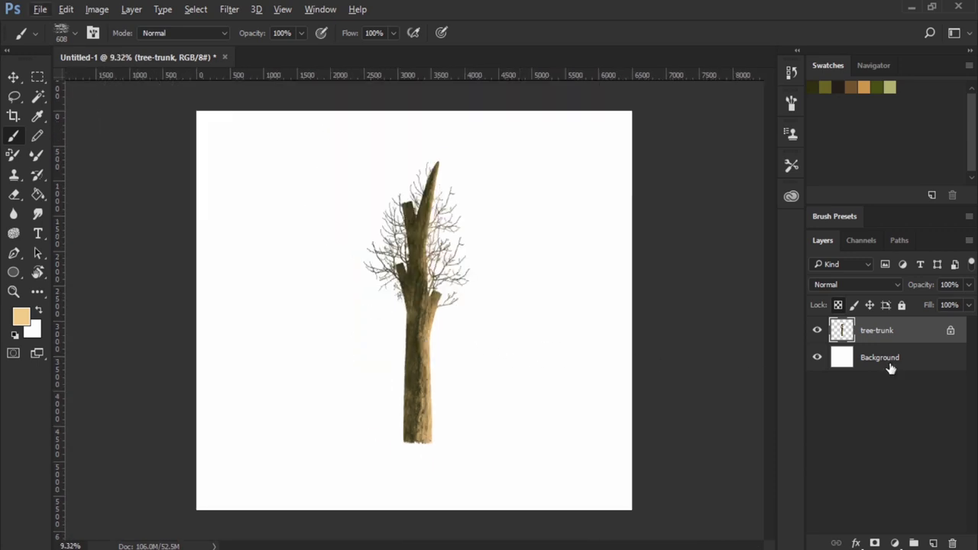
- Add a new layer above Background and load an enlarged foliage brush in dark olive
left_click(890, 366)
left_click(934, 544)
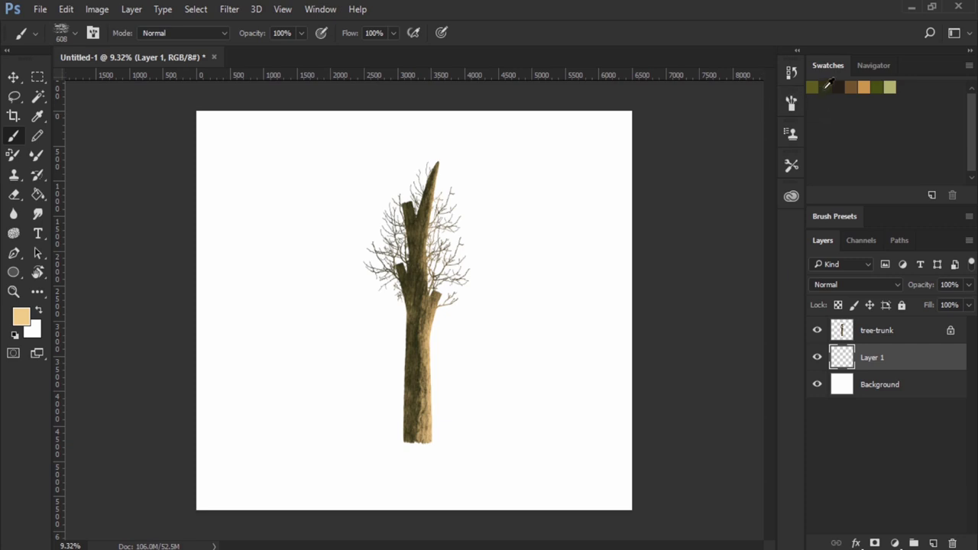
key("x")
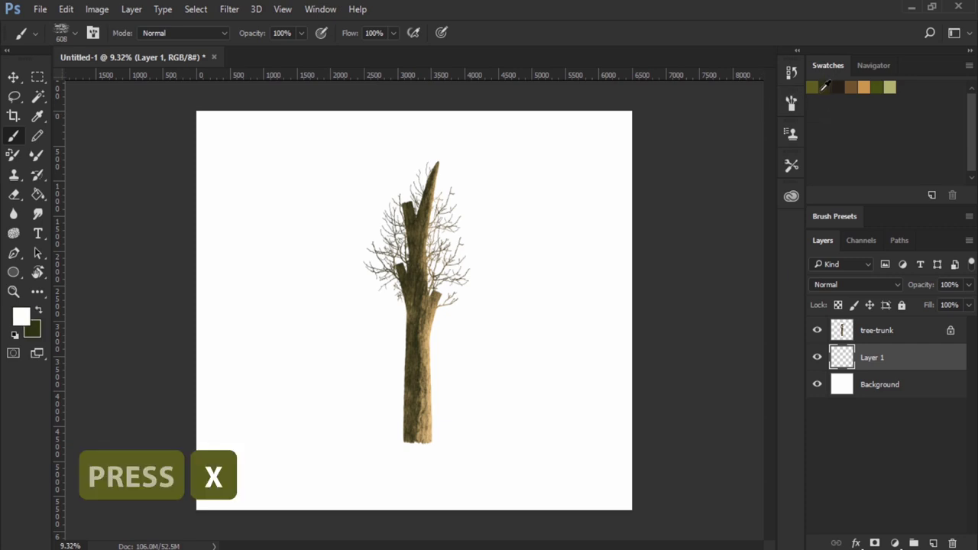
key("x")
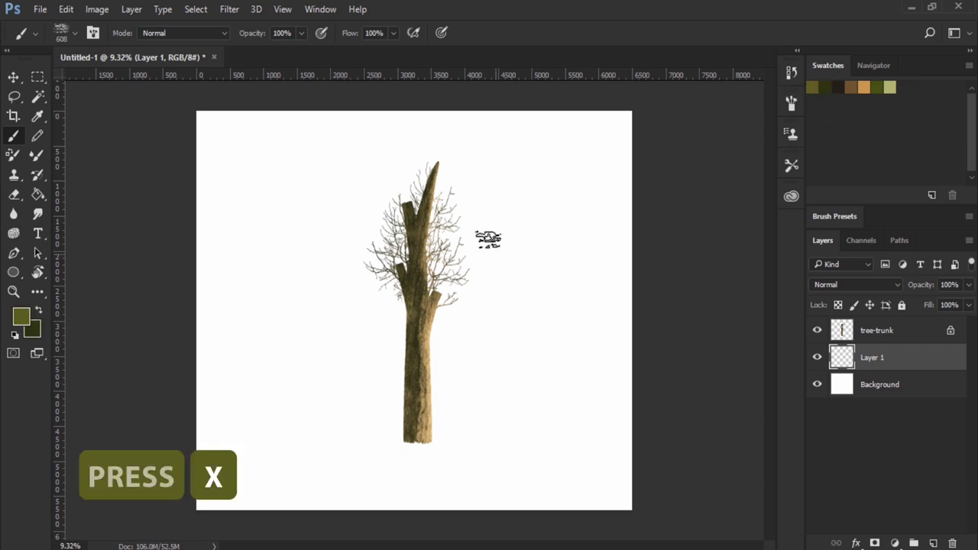
right_click(488, 239)
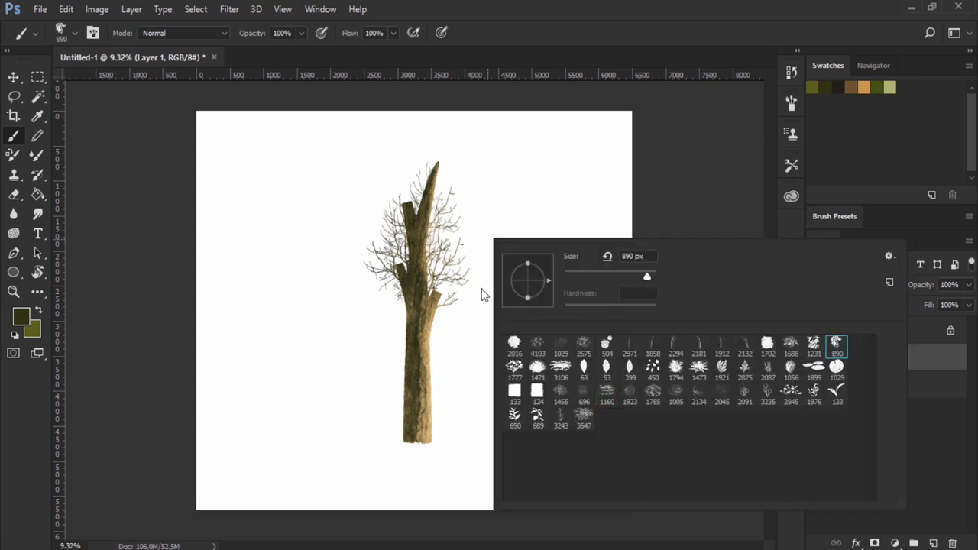
key("Return")
- Paint dense olive foliage over the crown's left and right sides, filling gaps
mouse_move(352, 271)
left_mouse_down()
mouse_move(344, 291)
mouse_move(352, 245)
mouse_move(435, 195)
mouse_move(458, 299)
left_mouse_up()
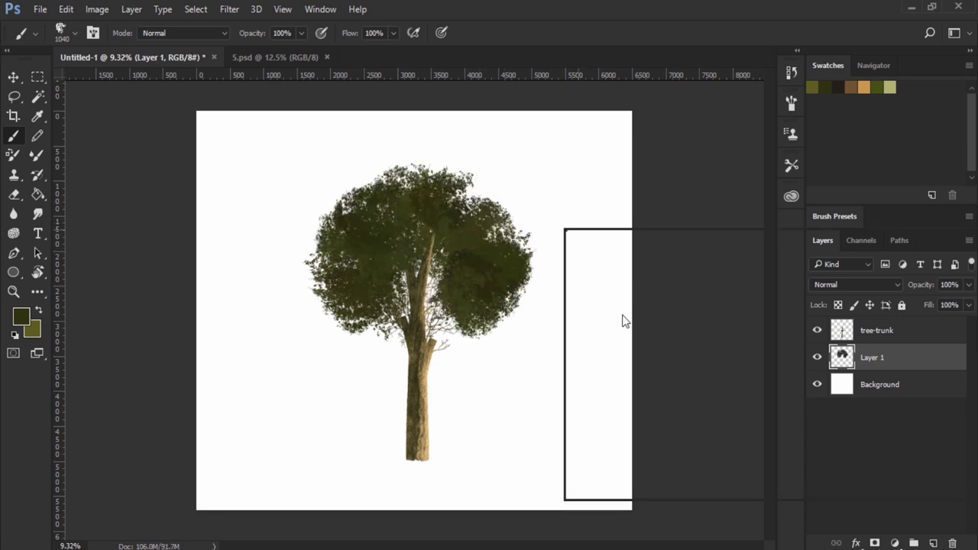
left_click(883, 334)
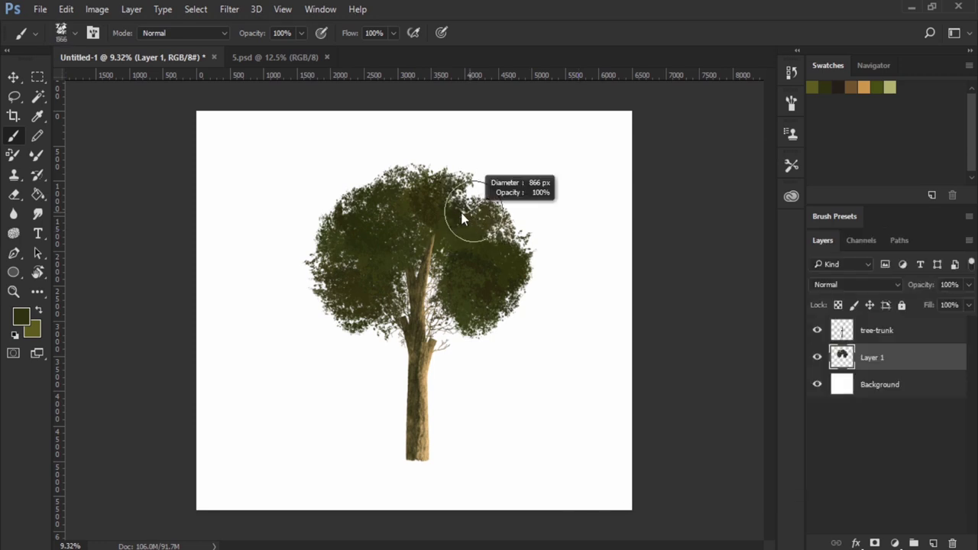
mouse_move(489, 287)
left_mouse_down()
mouse_move(498, 275)
mouse_move(336, 248)
mouse_move(338, 268)
mouse_move(382, 210)
mouse_move(519, 256)
left_mouse_up()
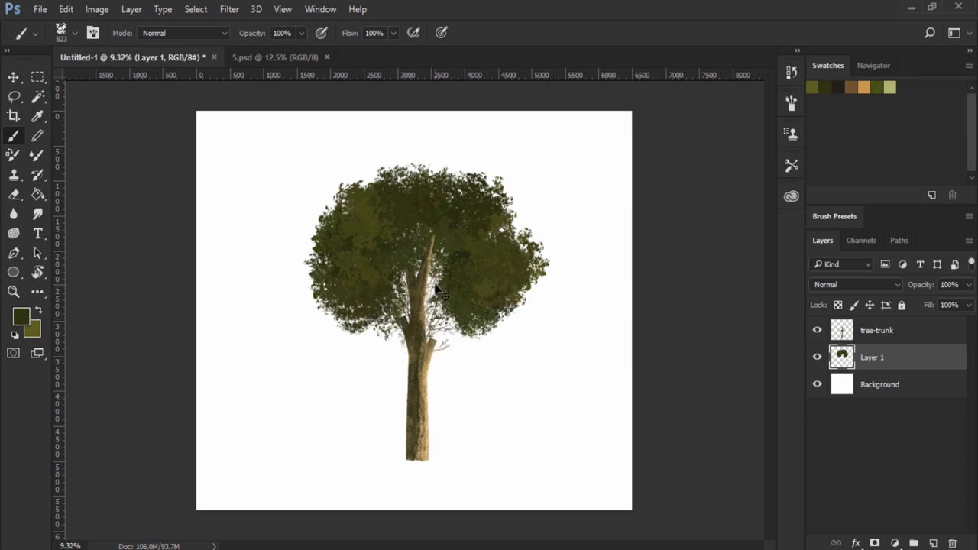
left_click_drag(549, 260, 528, 210)
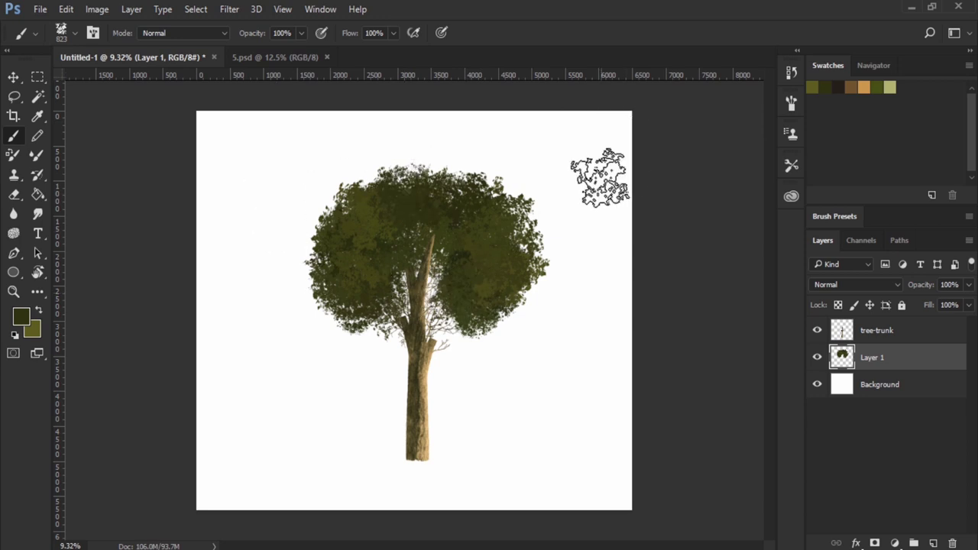
right_click(566, 247)
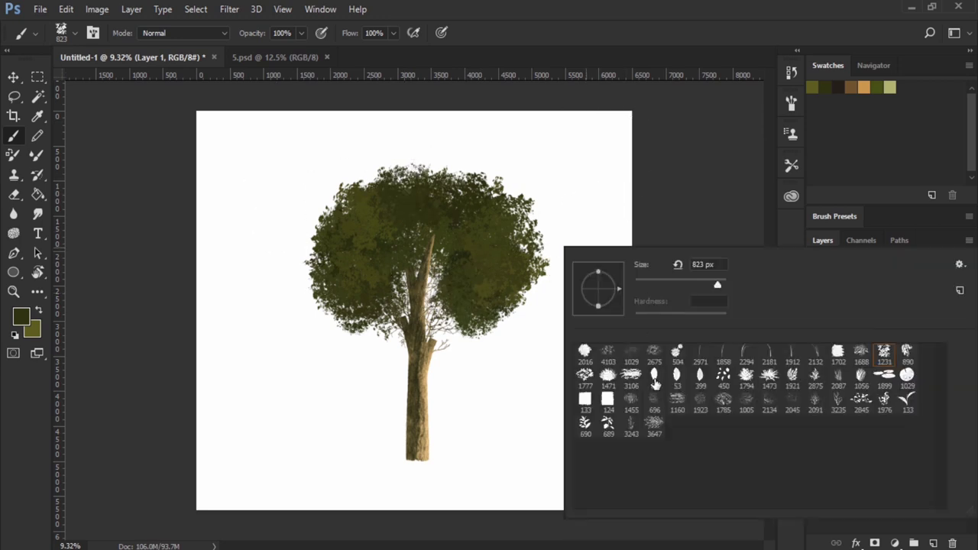
- Use the 63 px leaf brush in lighter olive to add leaf highlights across the crown
left_click(654, 378)
left_click(344, 251)
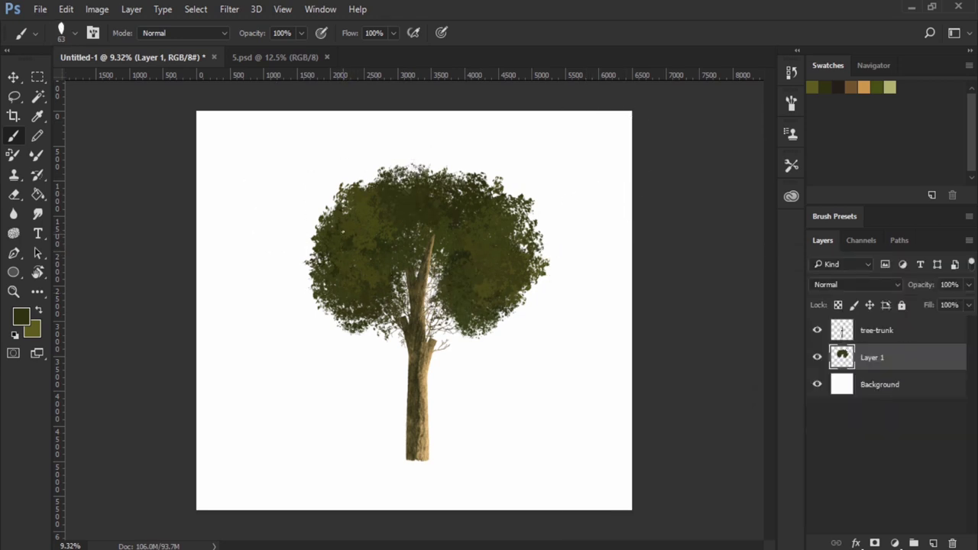
scroll(350, 289, "up", 1)
scroll(336, 281, "up", 3)
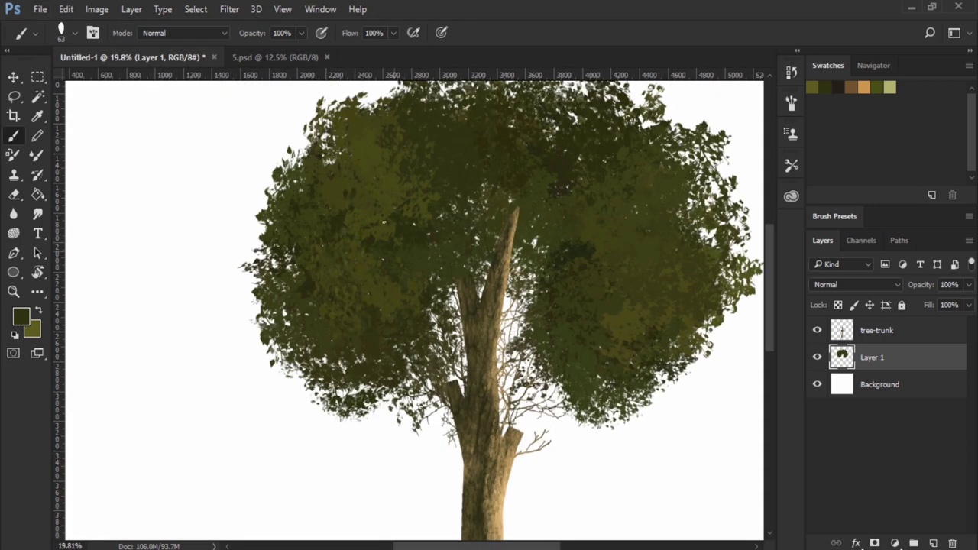
scroll(538, 251, "down", 1)
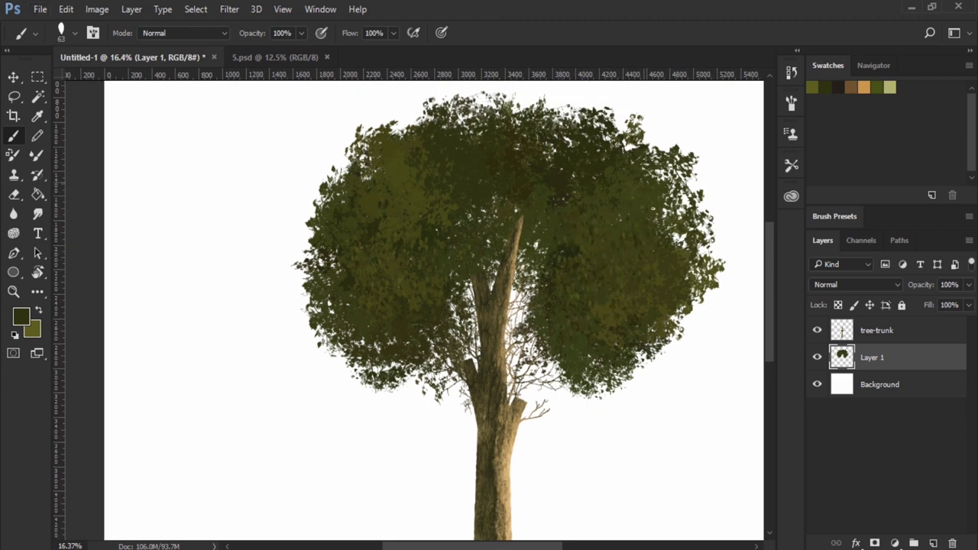
key("x")
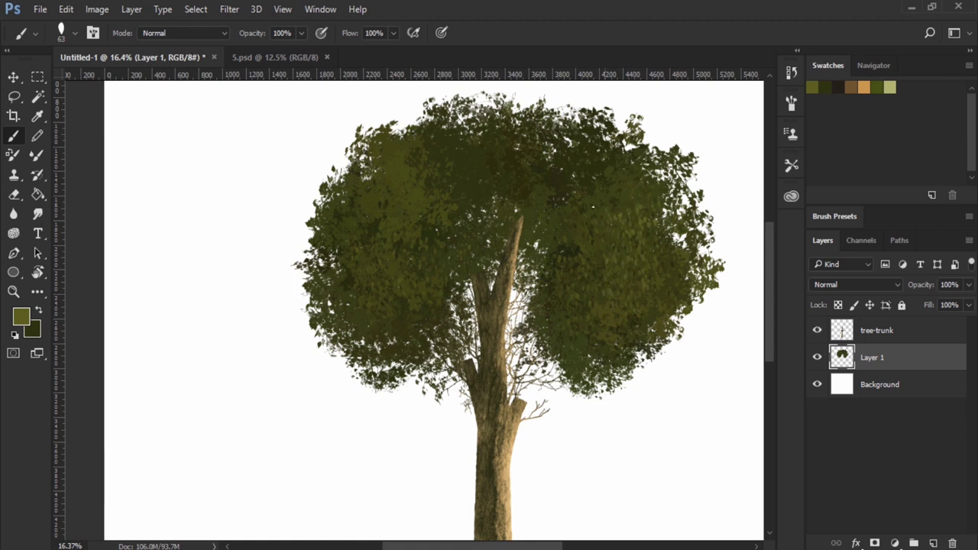
scroll(611, 314, "down", 1)
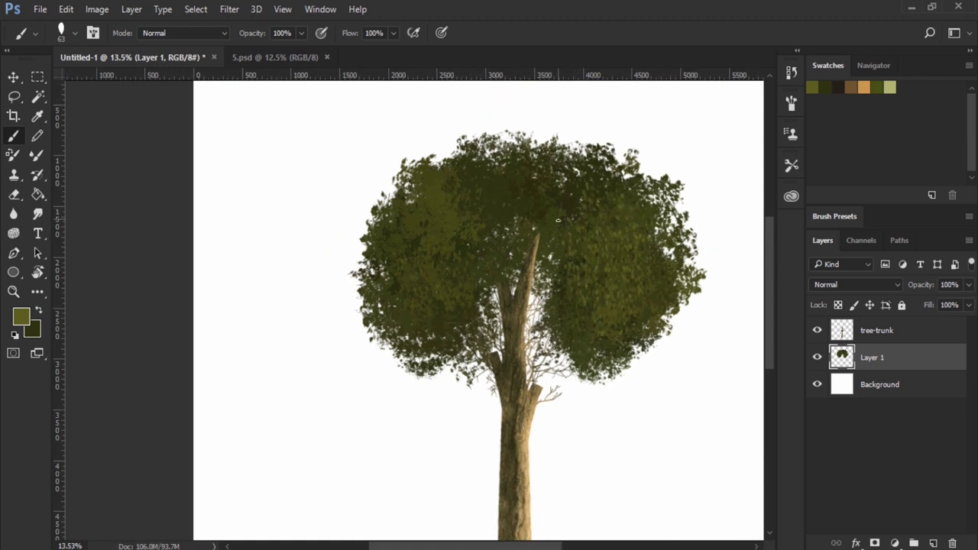
scroll(519, 241, "down", 1)
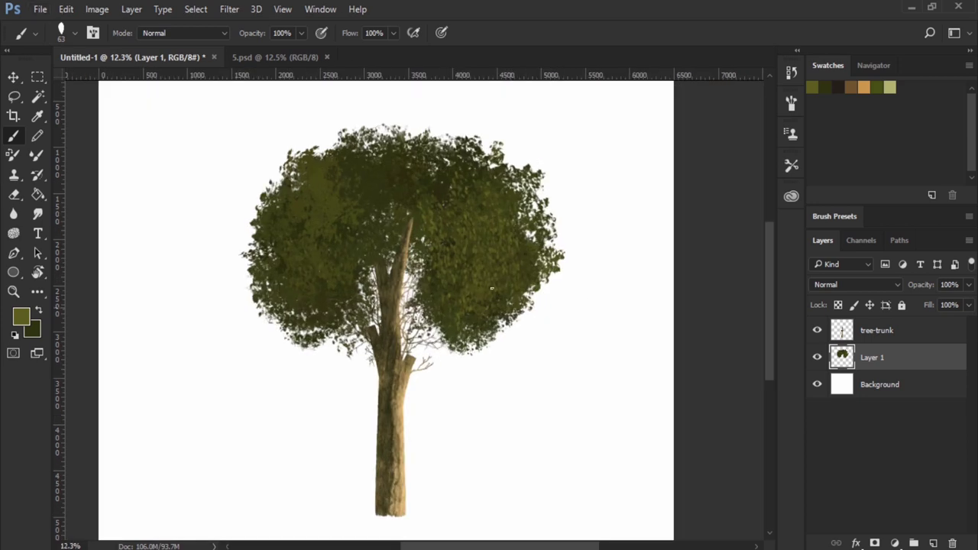
scroll(492, 288, "up", 2)
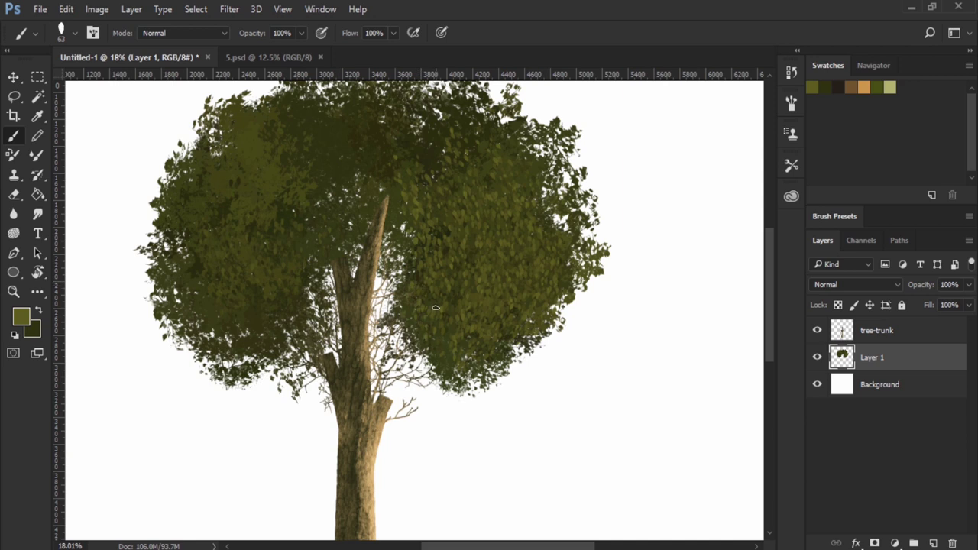
scroll(436, 308, "down", 2)
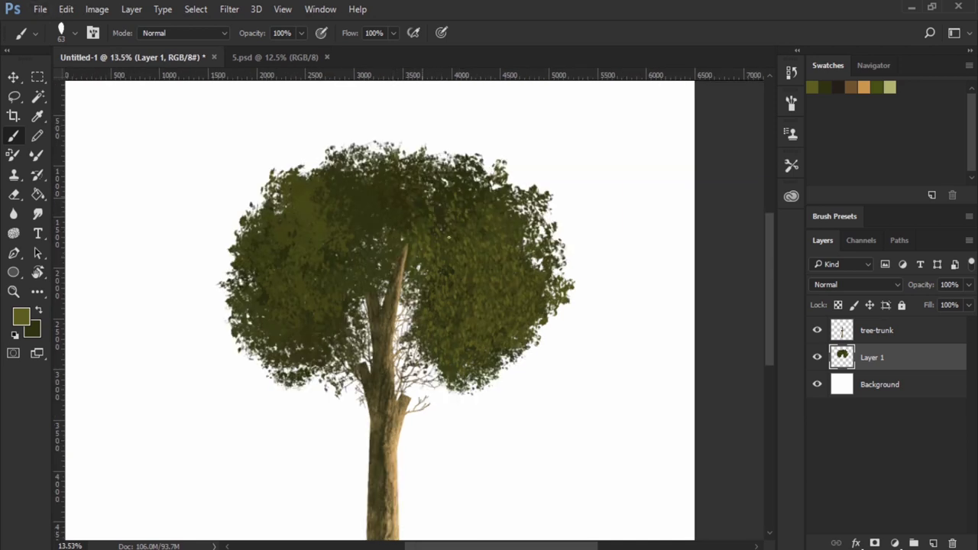